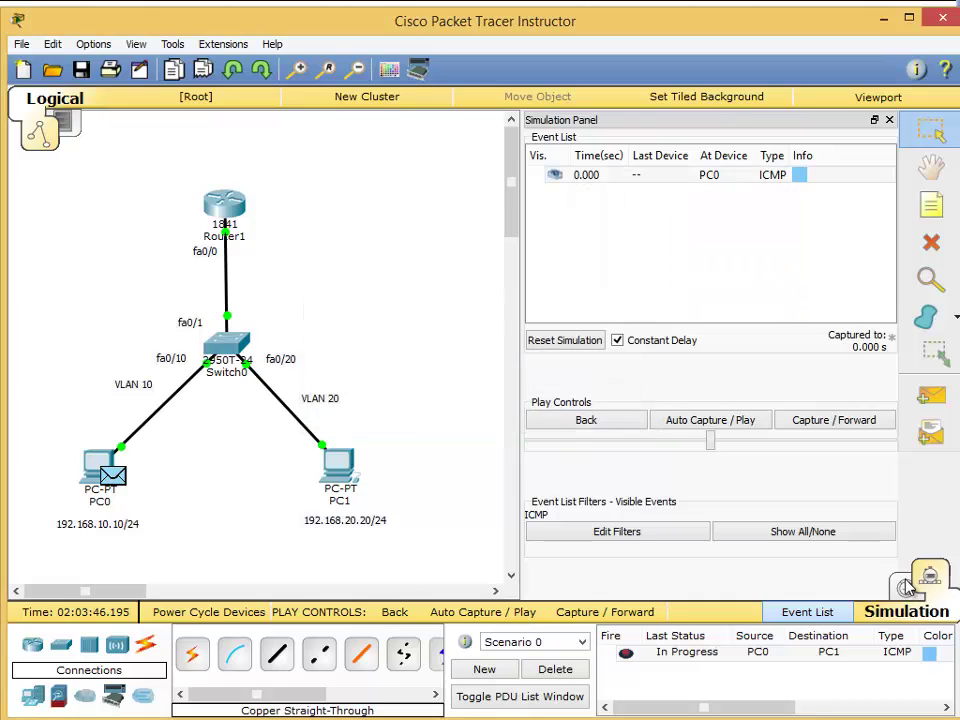
Return to realtime and delete Router1, Switch0 and the leftover fa0/0 and fa0/1 labels.
{"action": "left_click", "coordinate": [906, 587]}
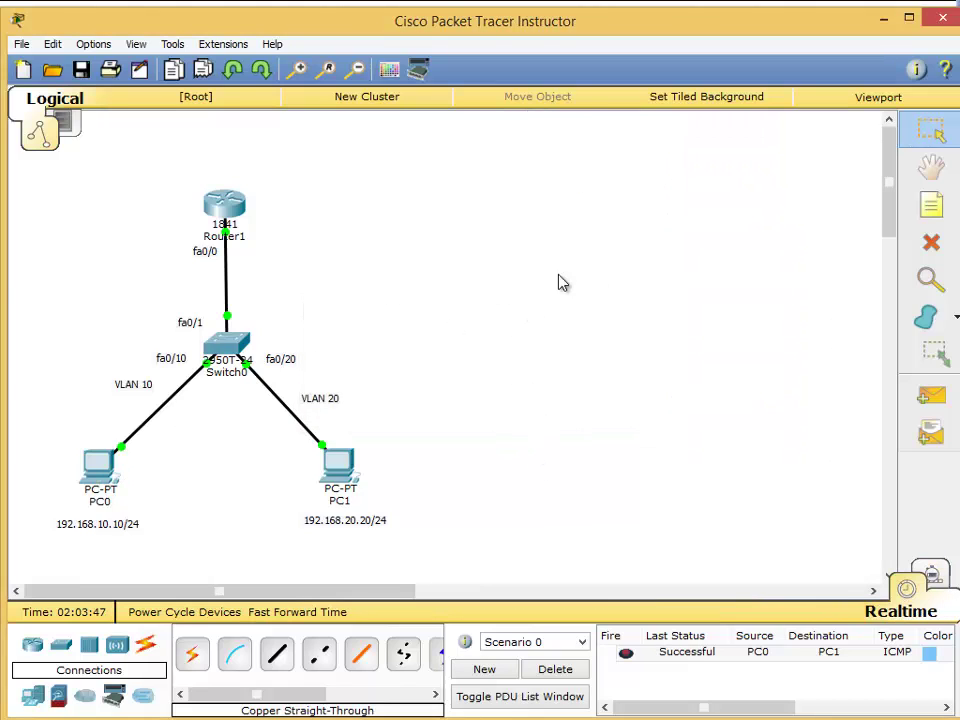
{"action": "left_click", "coordinate": [931, 245]}
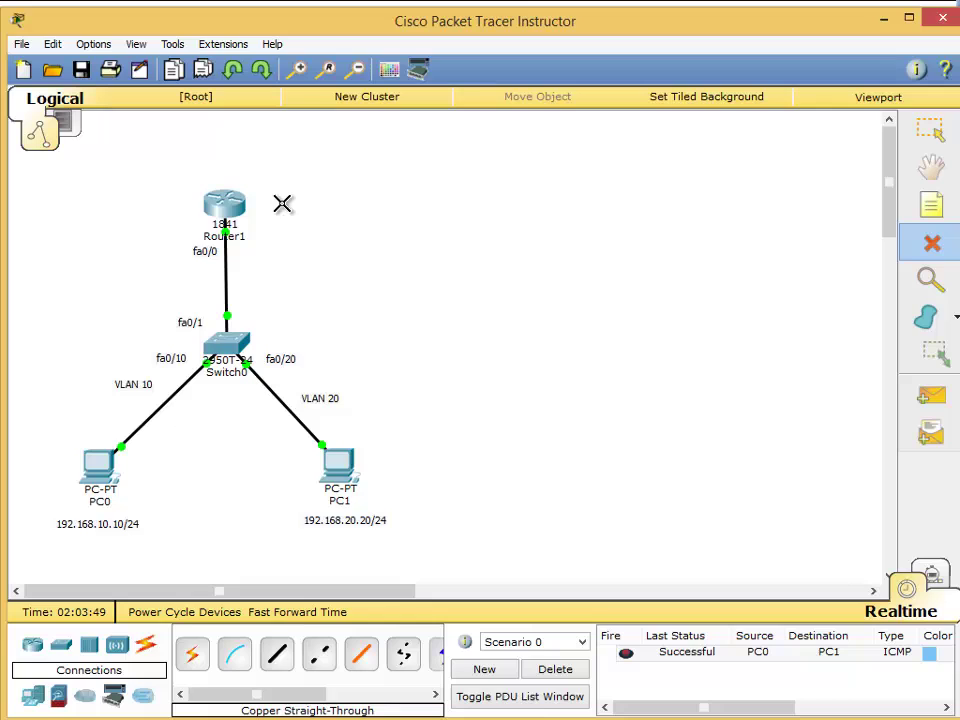
{"action": "left_click", "coordinate": [224, 205]}
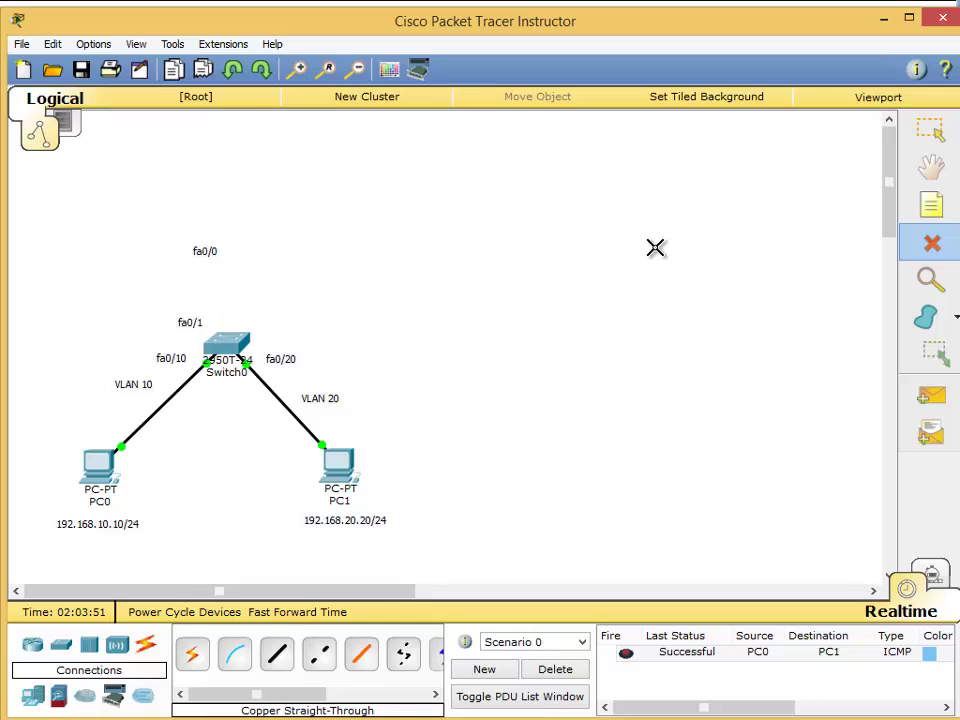
{"action": "left_click", "coordinate": [230, 338]}
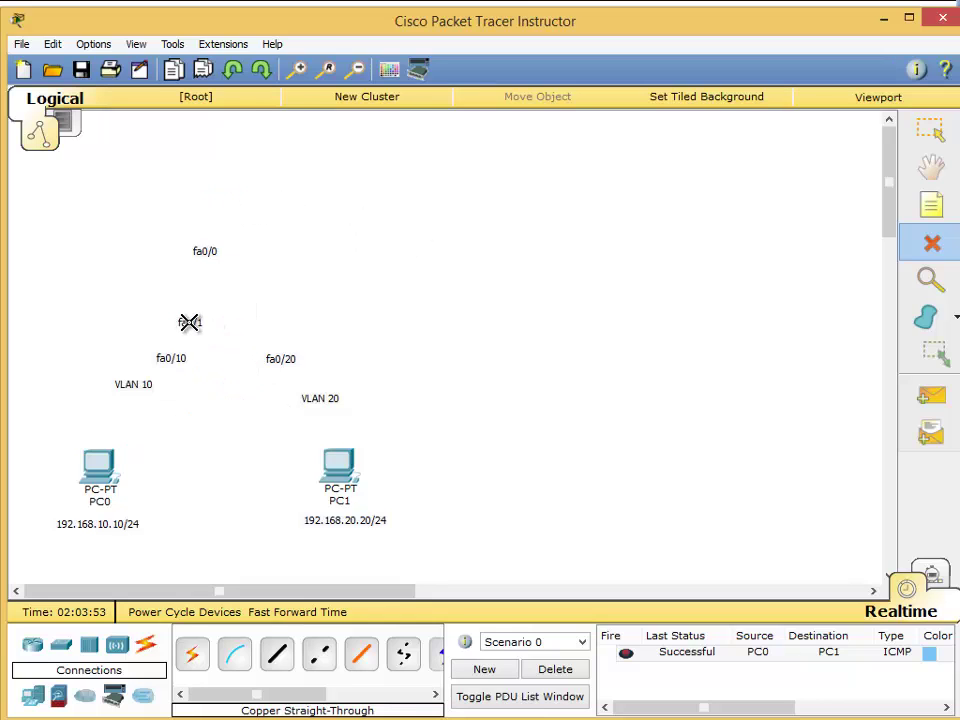
{"action": "left_click", "coordinate": [189, 322]}
{"action": "left_click", "coordinate": [209, 250]}
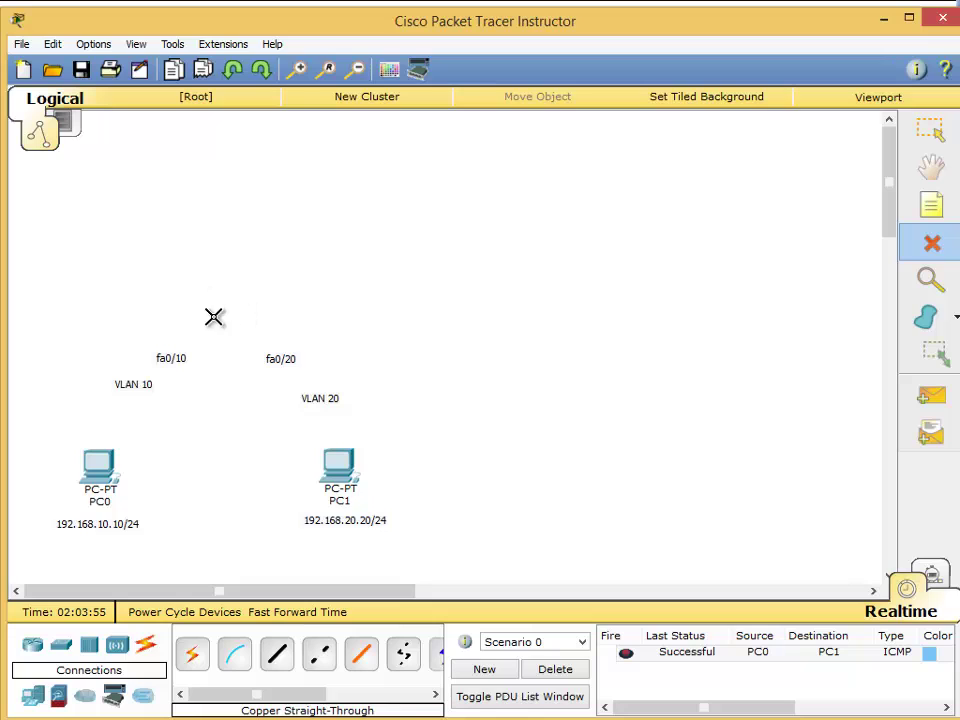
Place a 3560-24PS multilayer switch on the canvas between PC0 and PC1.
{"action": "left_click", "coordinate": [60, 646]}
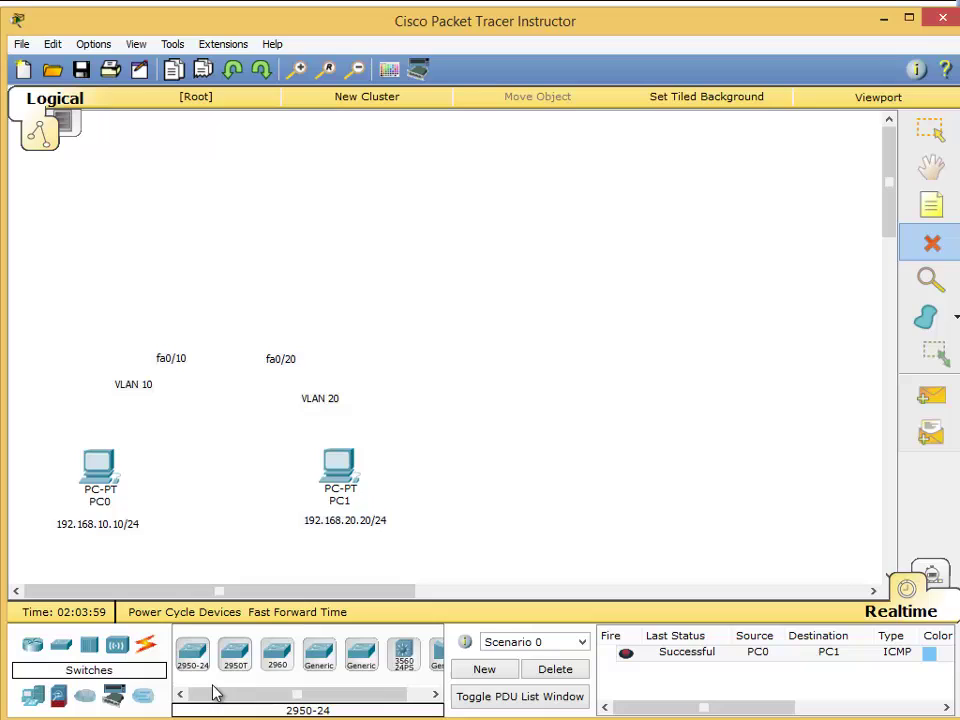
{"action": "left_click_drag", "start_coordinate": [240, 694], "coordinate": [339, 693]}
{"action": "left_click", "coordinate": [380, 650]}
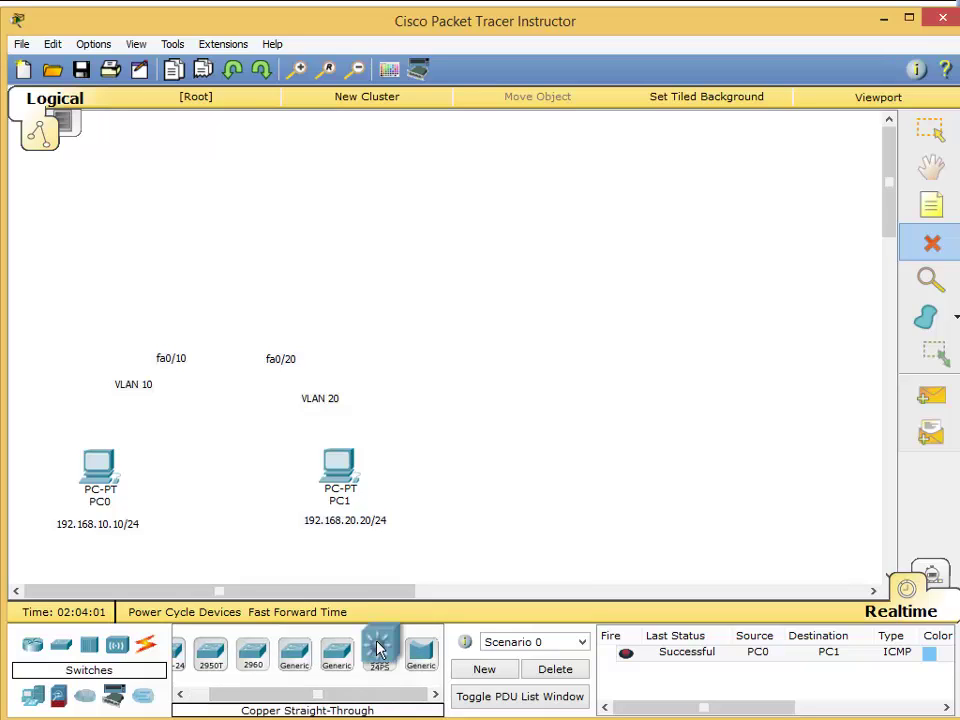
{"action": "left_click", "coordinate": [218, 361]}
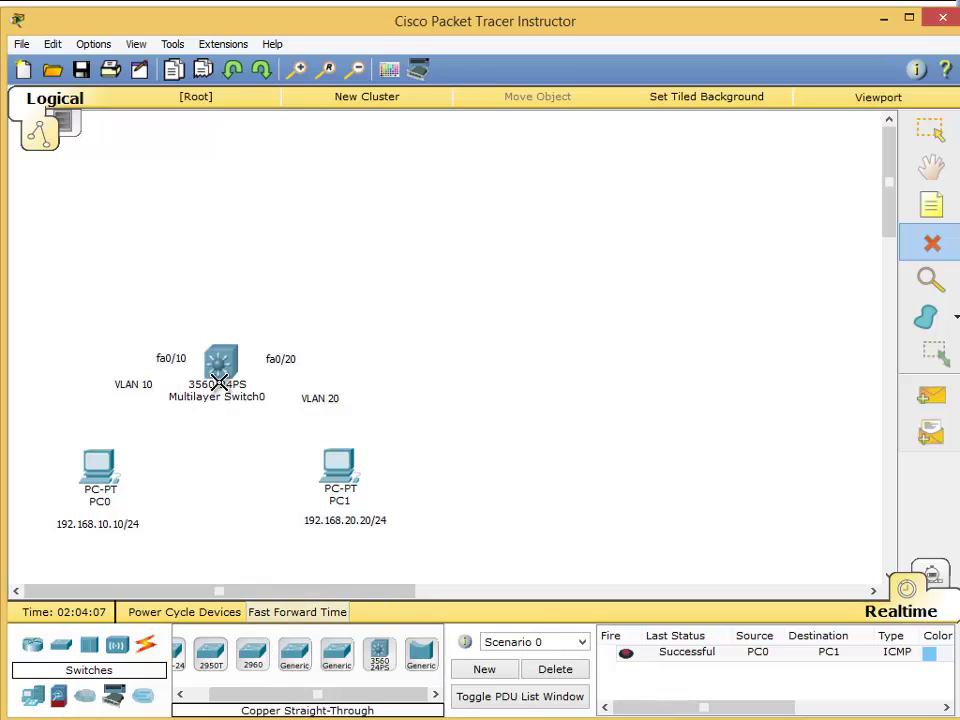
{"action": "left_click", "coordinate": [148, 647]}
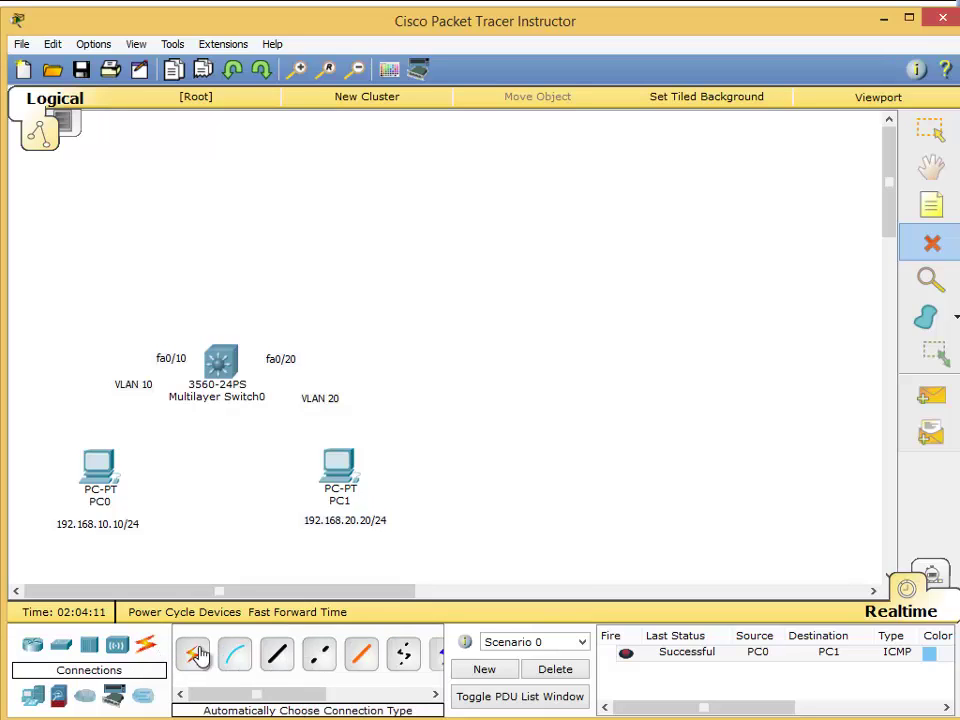
Connect PC0's FastEthernet0 to switch port Fa0/10 with a copper straight-through cable.
{"action": "left_click", "coordinate": [277, 654]}
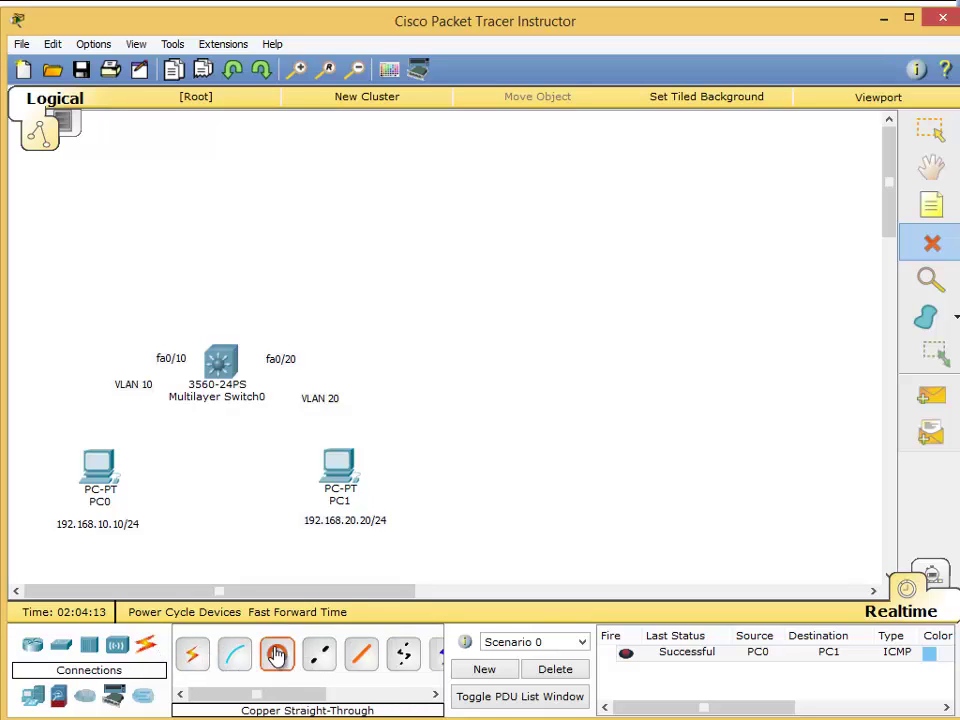
{"action": "left_click", "coordinate": [96, 467]}
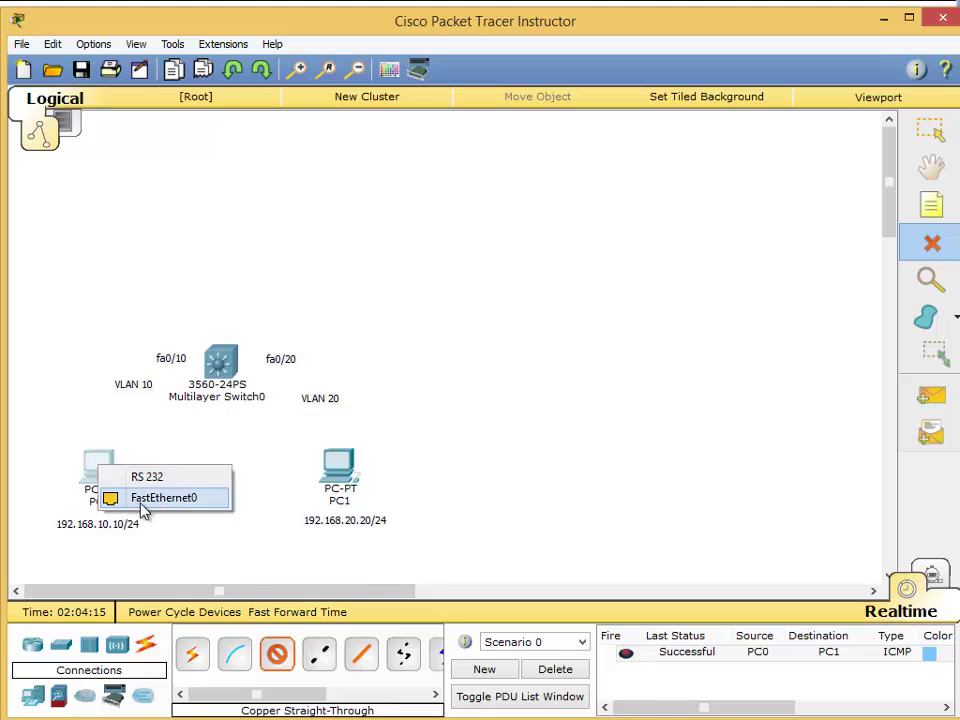
{"action": "left_click", "coordinate": [143, 505]}
{"action": "left_click", "coordinate": [221, 366]}
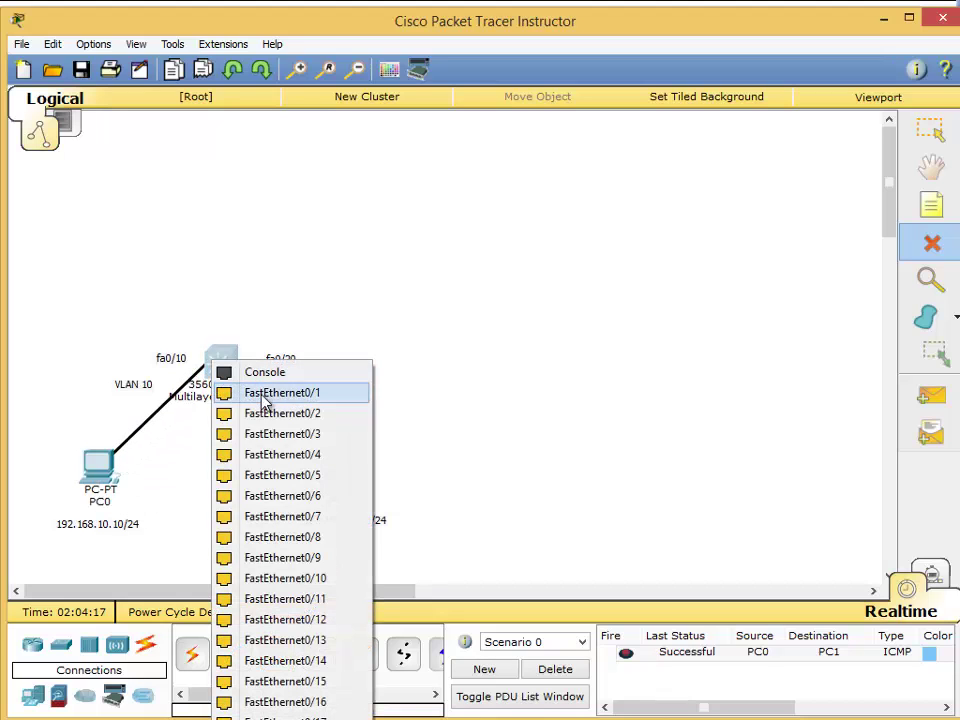
{"action": "left_click", "coordinate": [305, 580]}
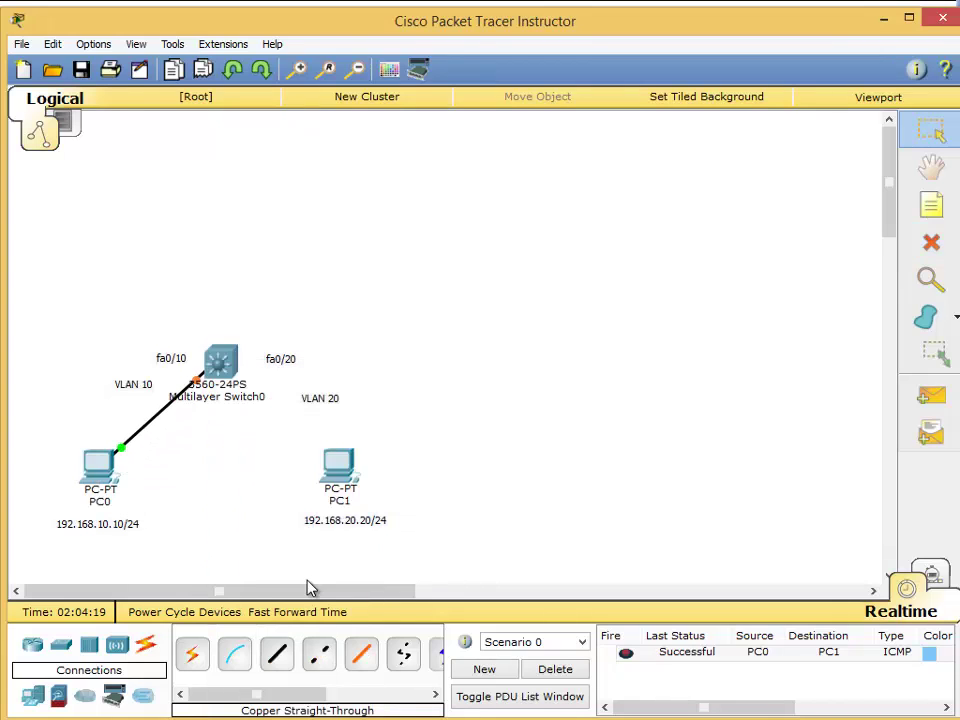
Connect PC1's FastEthernet0 to switch port Fa0/20 with a copper straight-through cable.
{"action": "left_click", "coordinate": [278, 652]}
{"action": "left_click", "coordinate": [349, 460]}
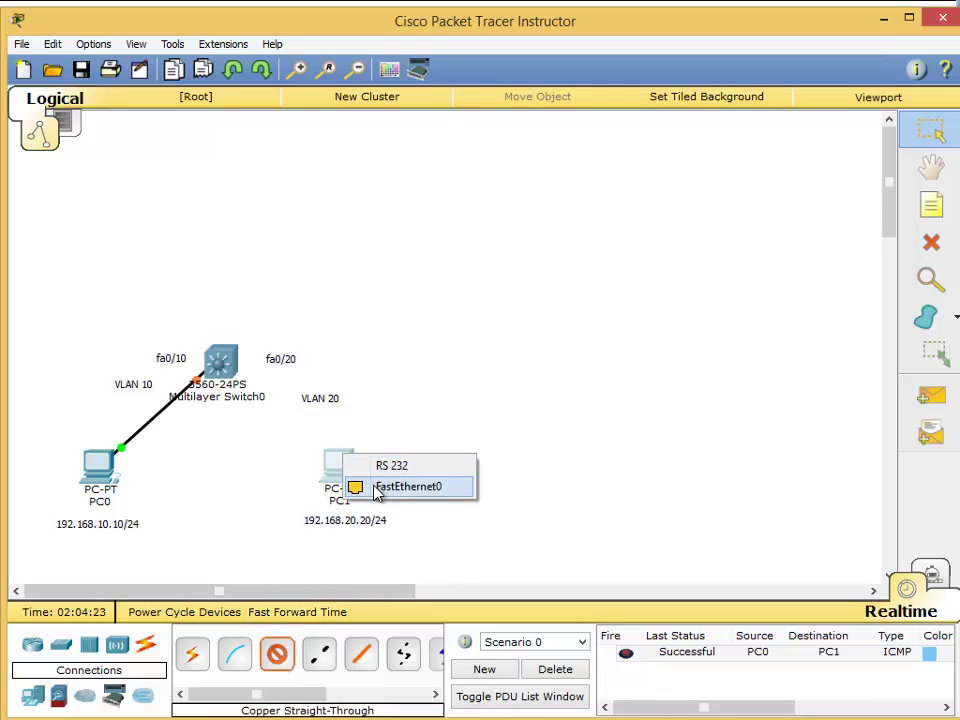
{"action": "left_click", "coordinate": [376, 490]}
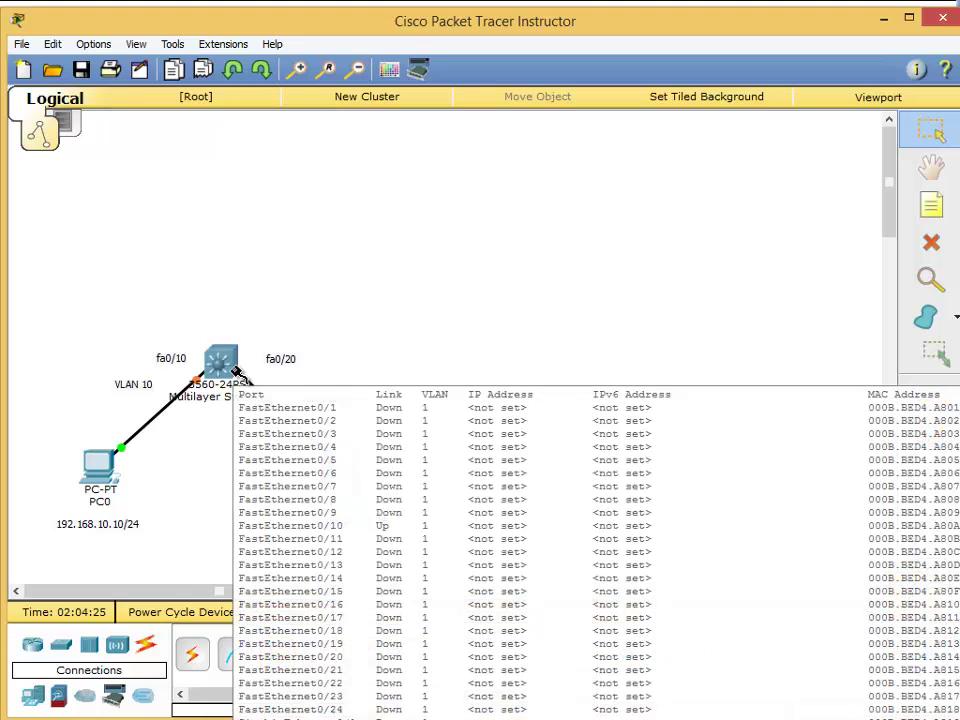
{"action": "left_click", "coordinate": [231, 369]}
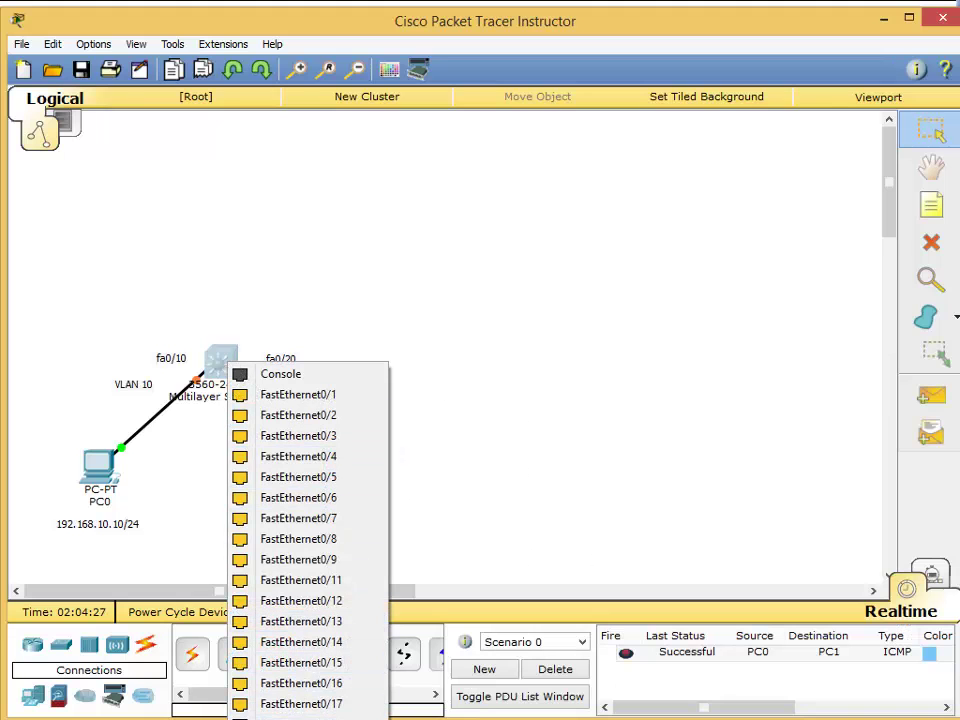
{"action": "left_click", "coordinate": [274, 392]}
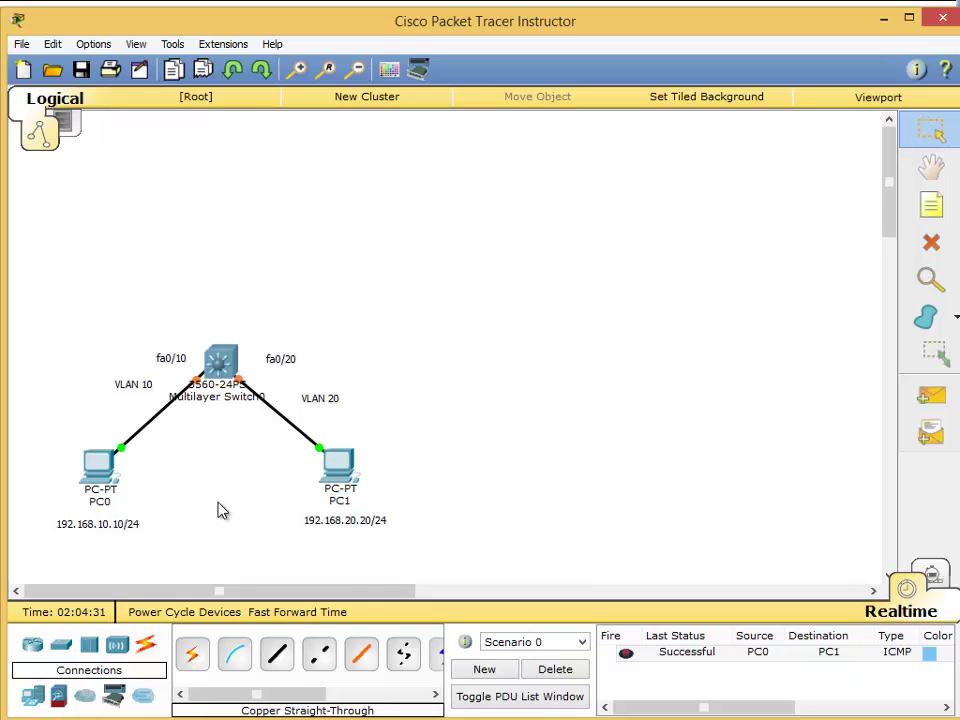
Open the multilayer switch's CLI and enlarge its window to nearly full screen.
{"action": "left_click", "coordinate": [222, 372]}
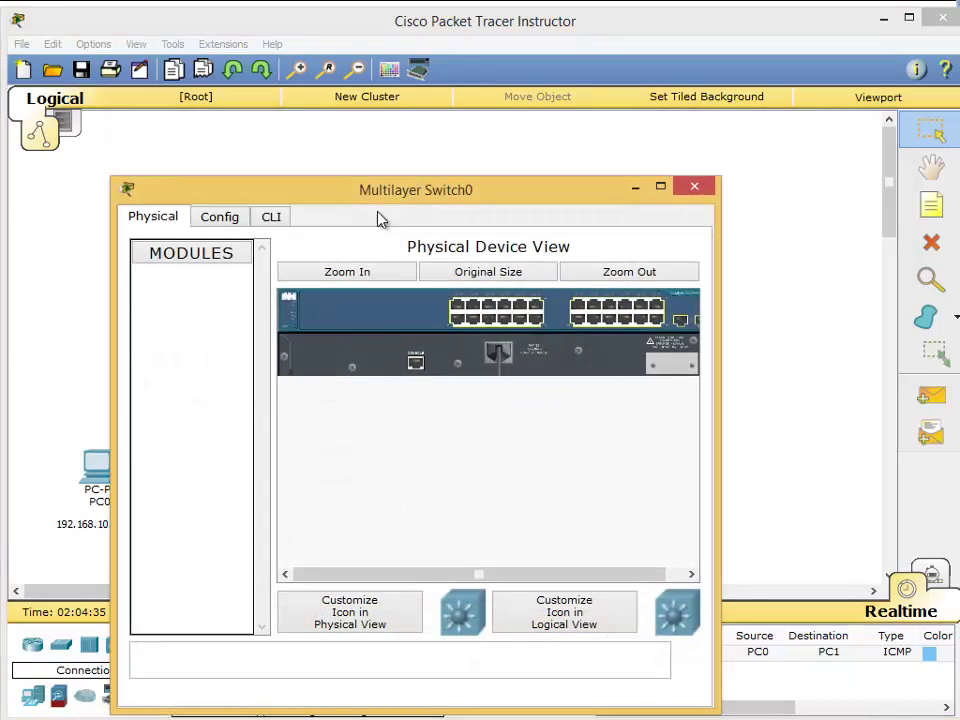
{"action": "left_click_drag", "start_coordinate": [358, 189], "coordinate": [258, 28]}
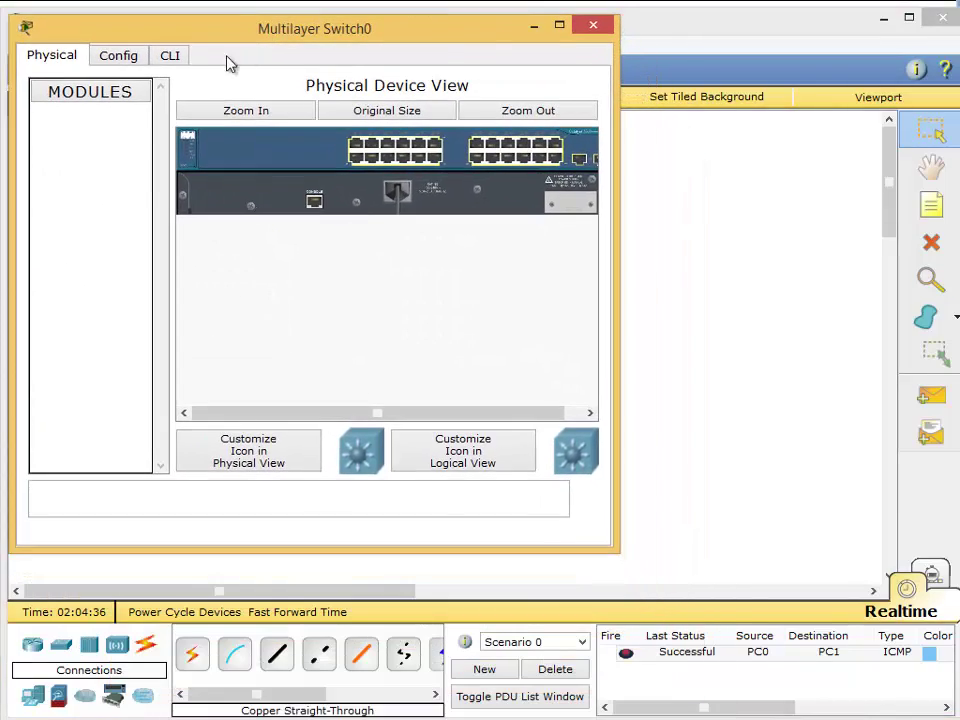
{"action": "left_click", "coordinate": [169, 55]}
{"action": "left_click_drag", "start_coordinate": [611, 548], "coordinate": [955, 690]}
Set the switch hostname to S1 using en, conf t, hostname S1 and end.
{"action": "key", "text": "Return"}
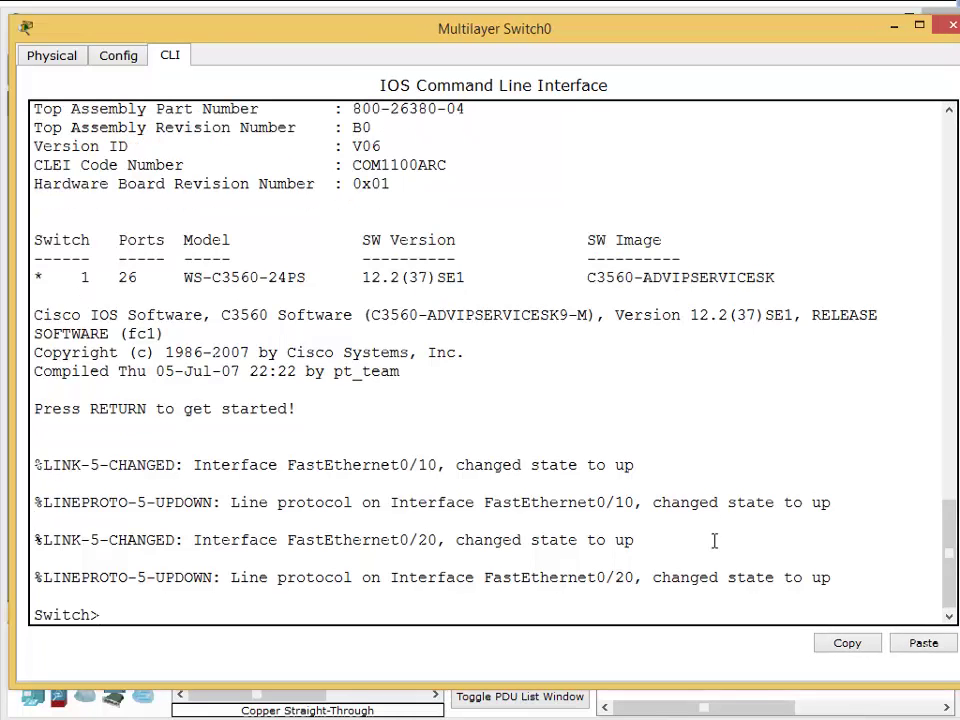
{"action": "type", "text": "en"}
{"action": "key", "text": "Return"}
{"action": "type", "text": "conf t"}
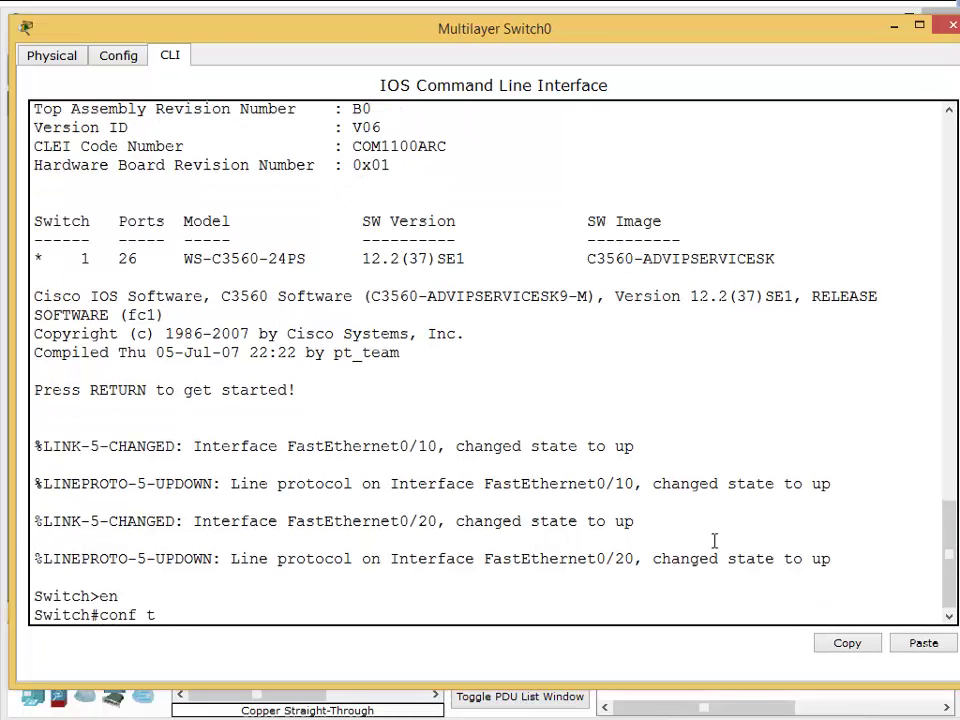
{"action": "key", "text": "Return"}
{"action": "type", "text": "hostnam"}
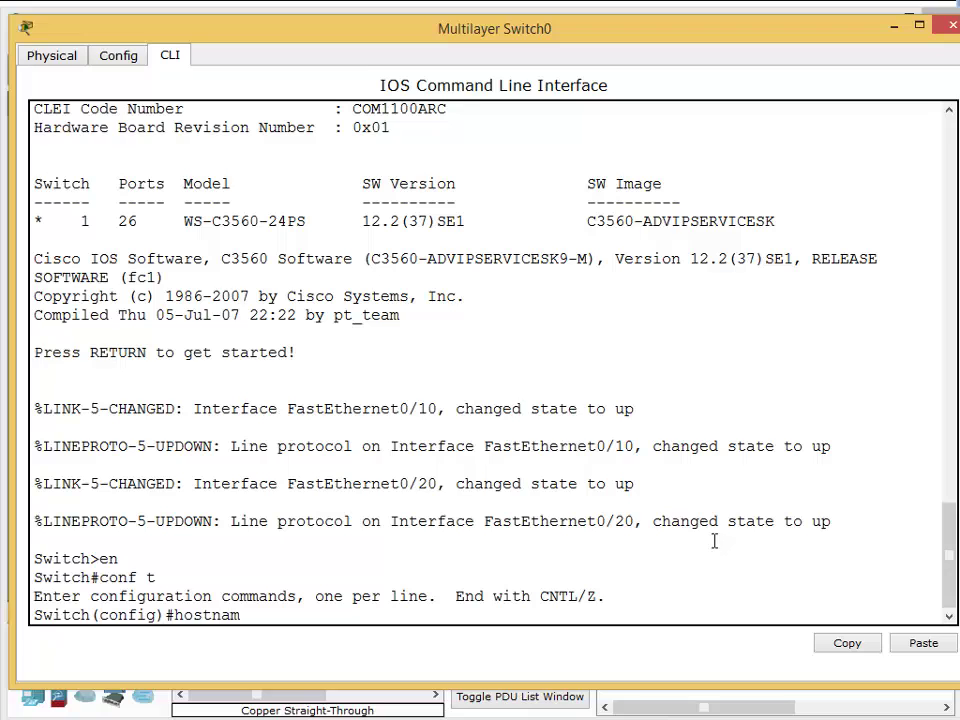
{"action": "type", "text": "e S1"}
{"action": "key", "text": "Return"}
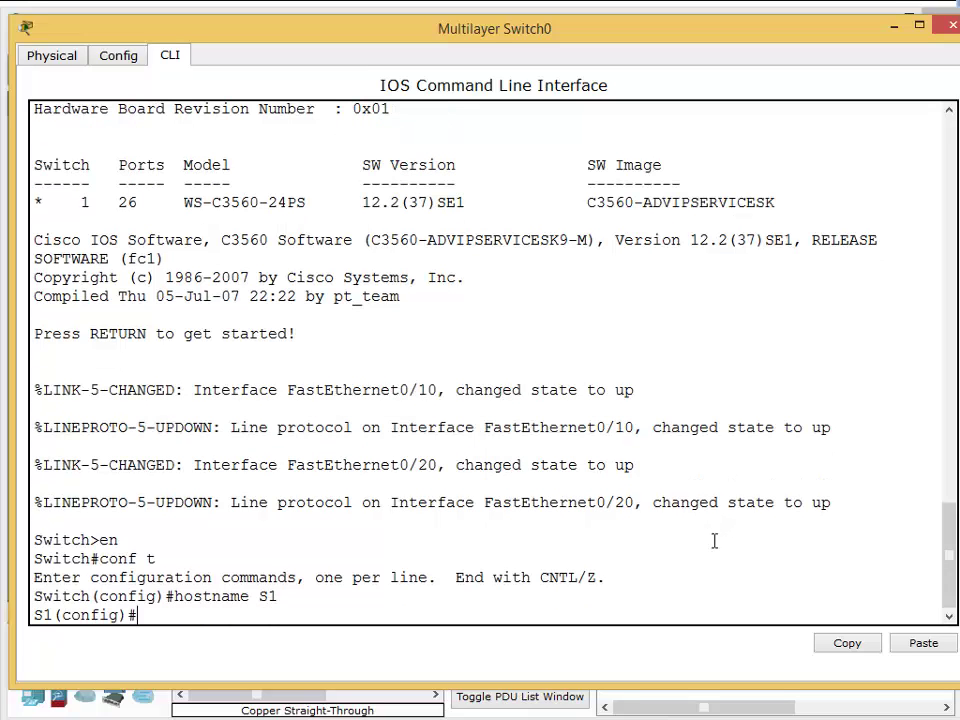
{"action": "type", "text": "end"}
{"action": "key", "text": "Return"}
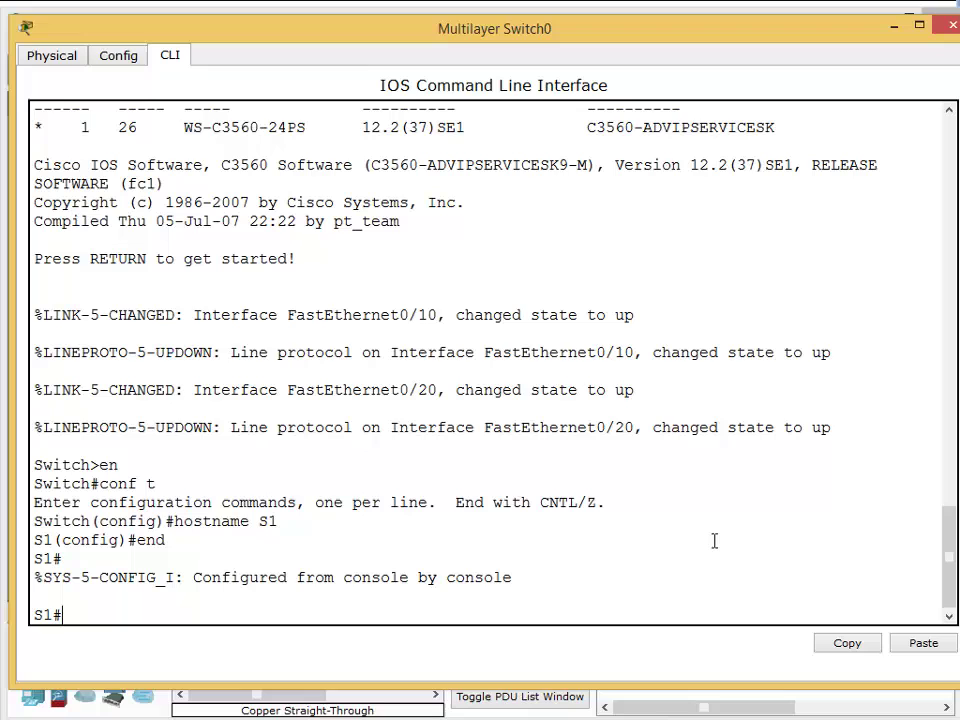
Run show vlan brief and highlight VLAN 1 holding all the ports.
{"action": "type", "text": "show vlan brief"}
{"action": "key", "text": "Return"}
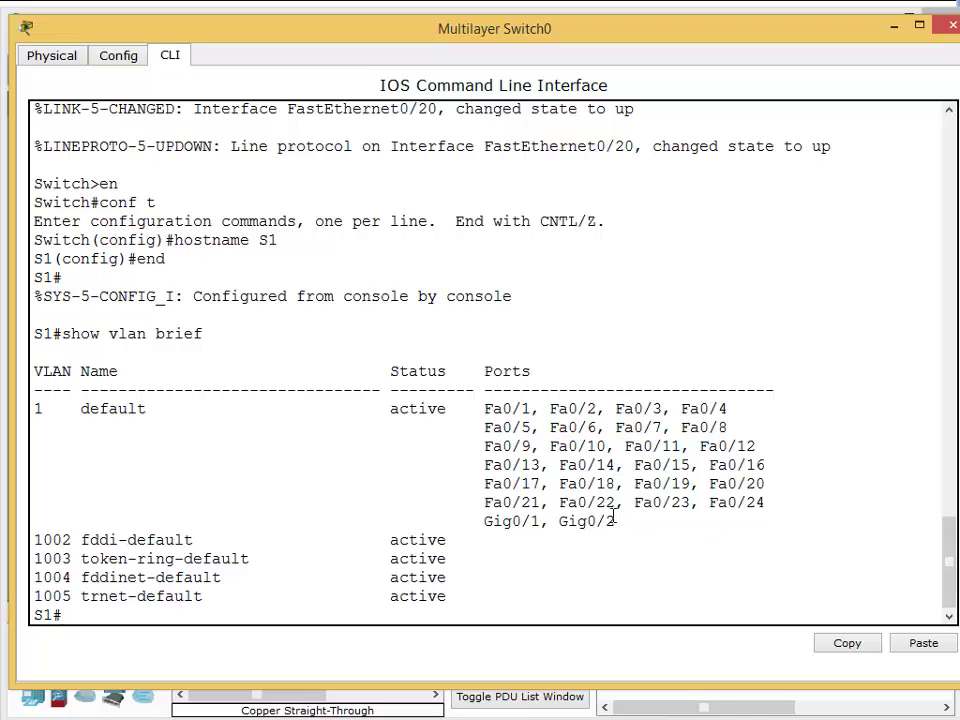
{"action": "left_click_drag", "start_coordinate": [617, 521], "coordinate": [19, 407]}
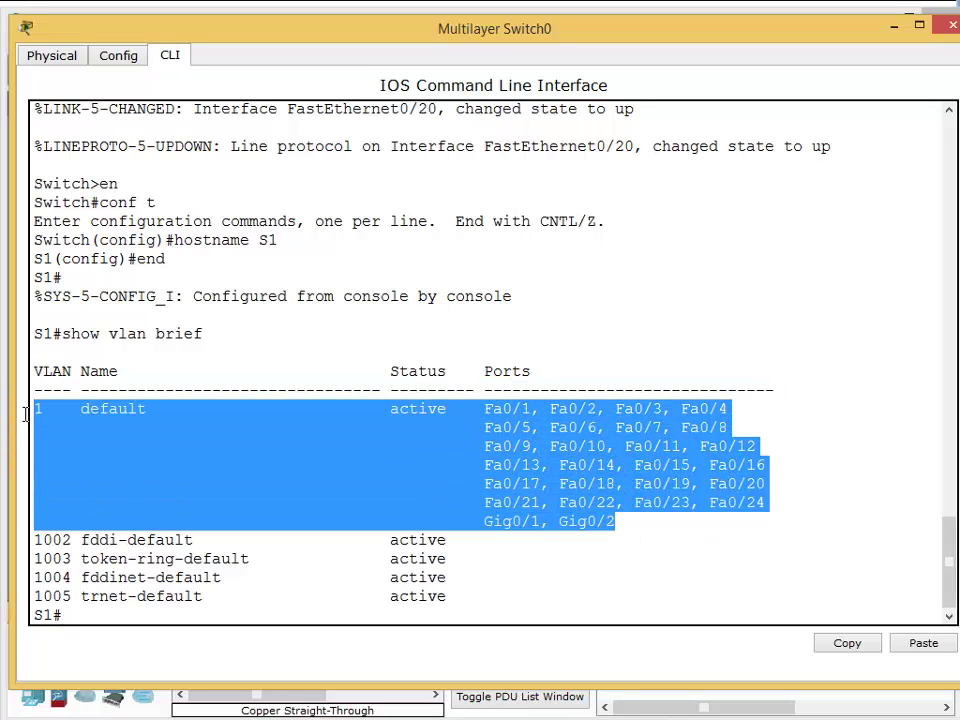
{"action": "left_click", "coordinate": [146, 483]}
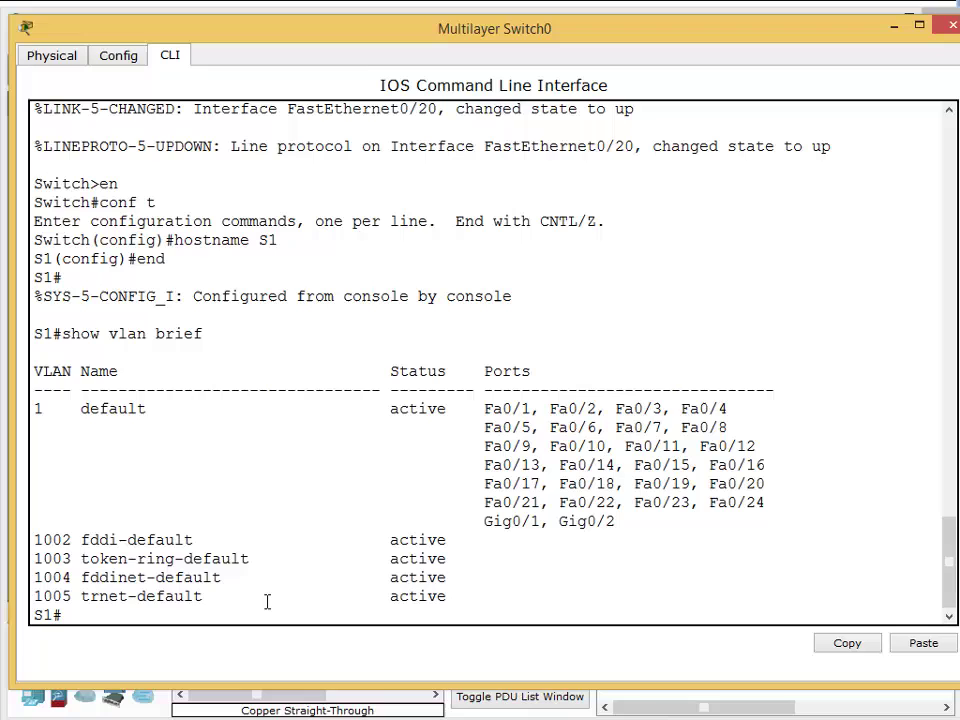
{"action": "key", "text": "Return"}
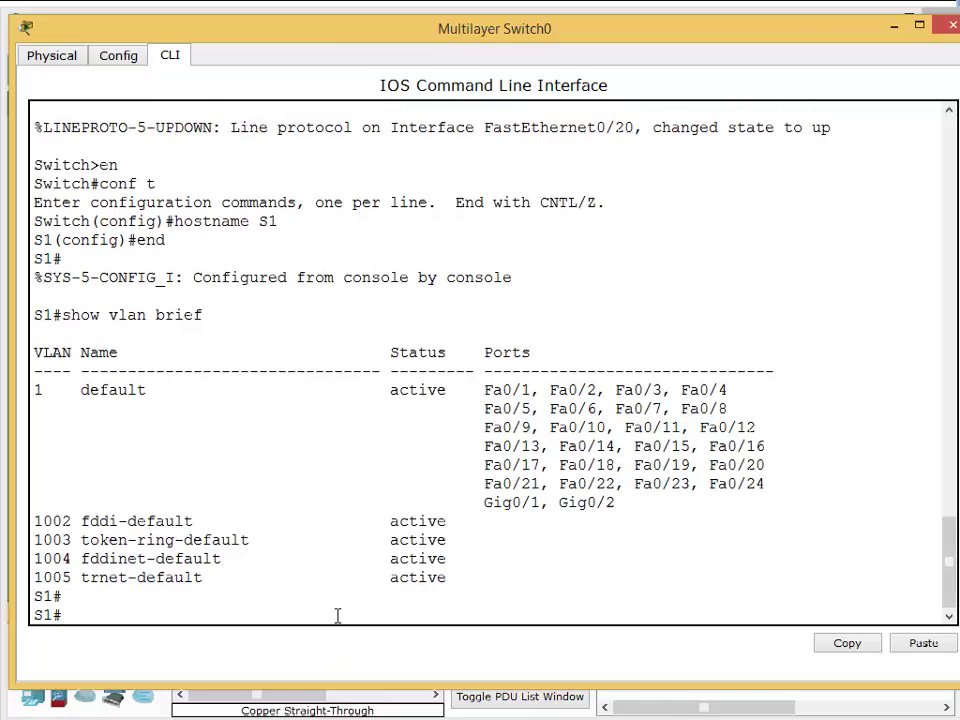
{"action": "key", "text": "Return"}
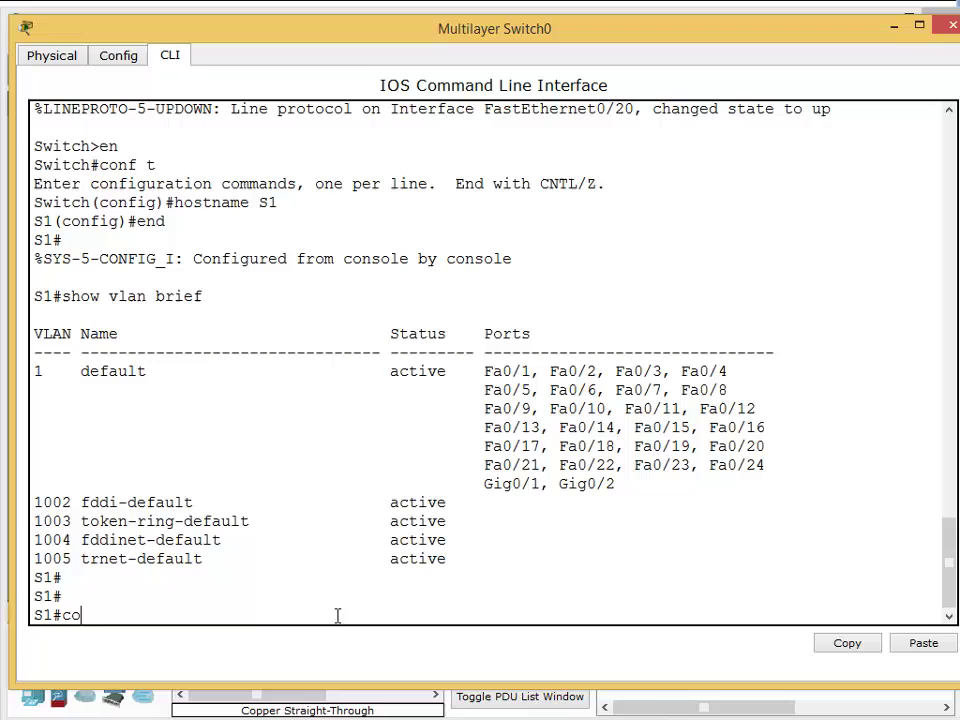
Enter global configuration mode with configure terminal, correcting the typos.
{"action": "type", "text": "nfigure teri"}
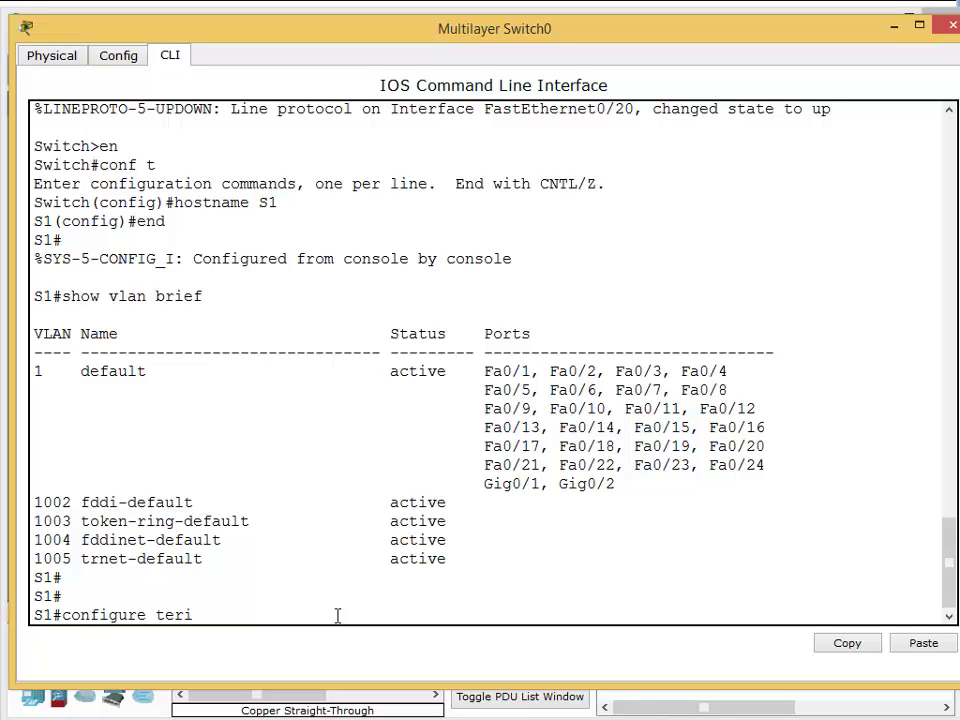
{"action": "type", "text": "m"}
{"action": "key", "text": "BackSpace"}
{"action": "key", "text": "BackSpace"}
{"action": "type", "text": "m"}
{"action": "key", "text": "Tab"}
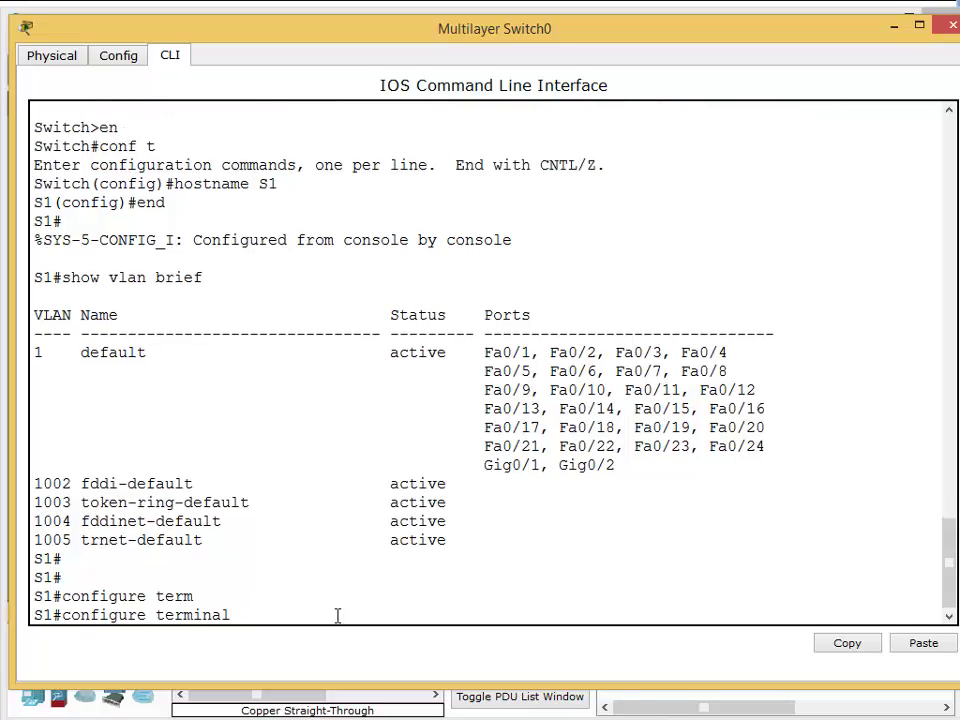
{"action": "type", "text": "#"}
{"action": "key", "text": "Return"}
{"action": "key", "text": "Up"}
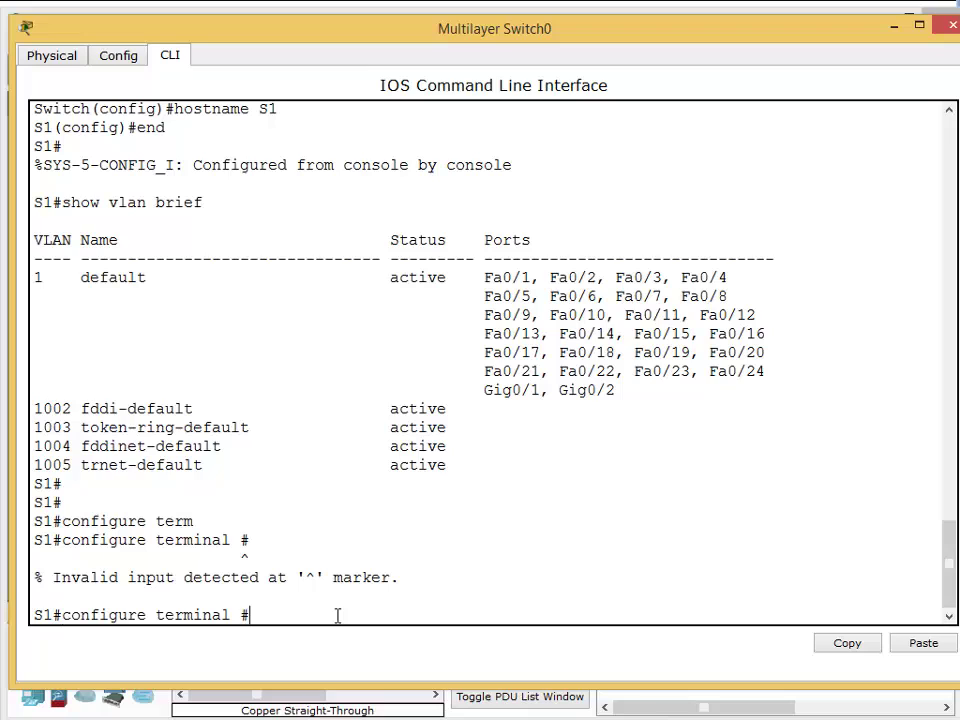
{"action": "key", "text": "BackSpace"}
{"action": "key", "text": "Return"}
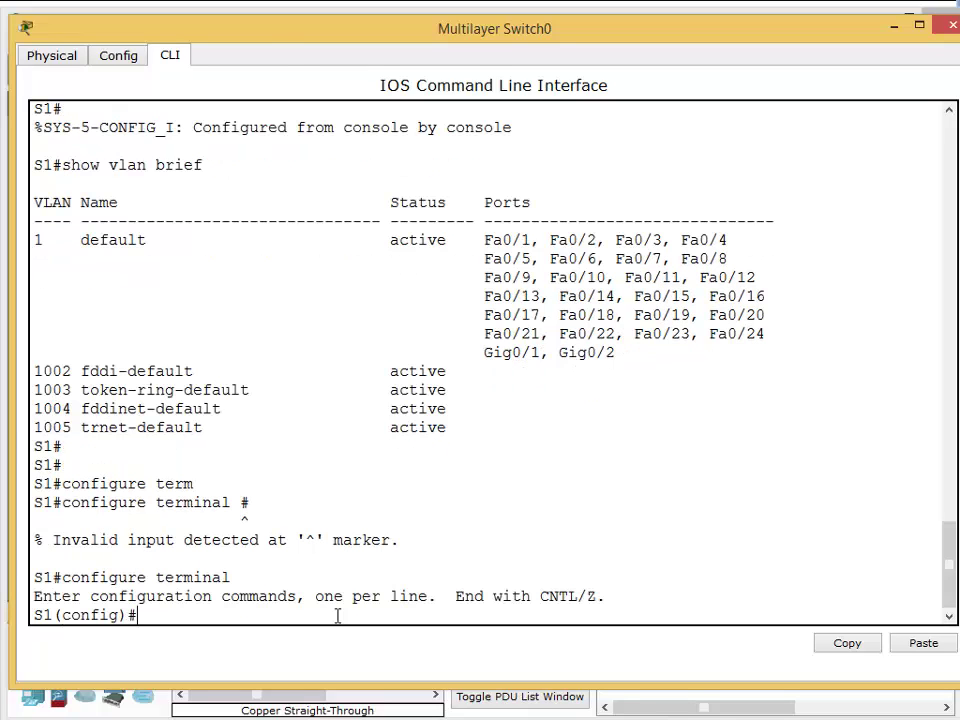
Create VLAN 10 named Sales and VLAN 20 named IT, then end configuration.
{"action": "type", "text": "vlan 10"}
{"action": "key", "text": "Return"}
{"action": "type", "text": "name Sales"}
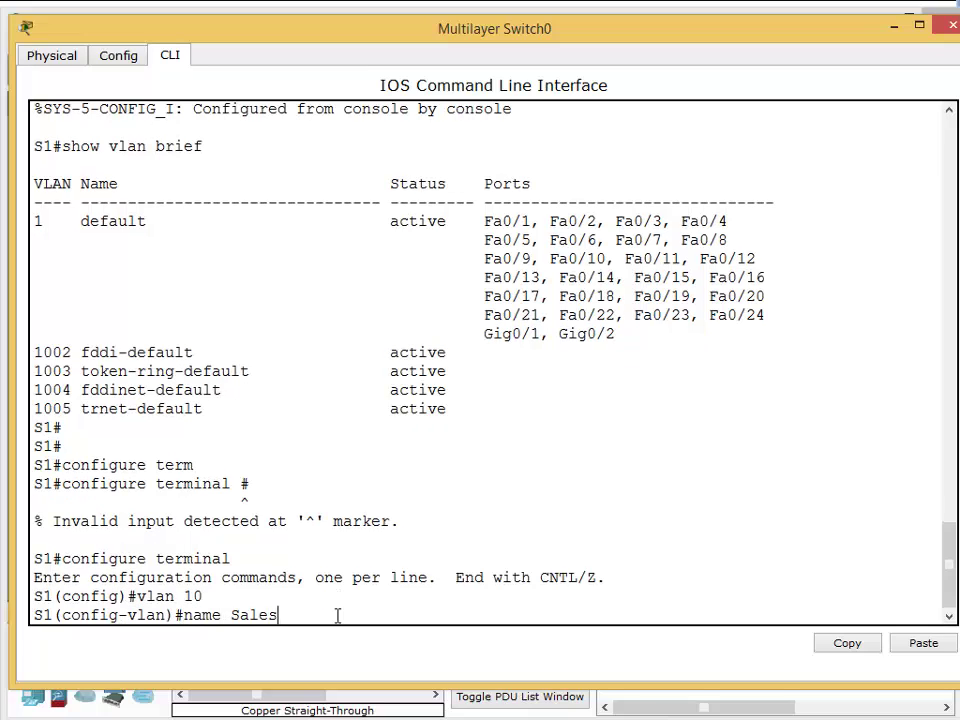
{"action": "key", "text": "Return"}
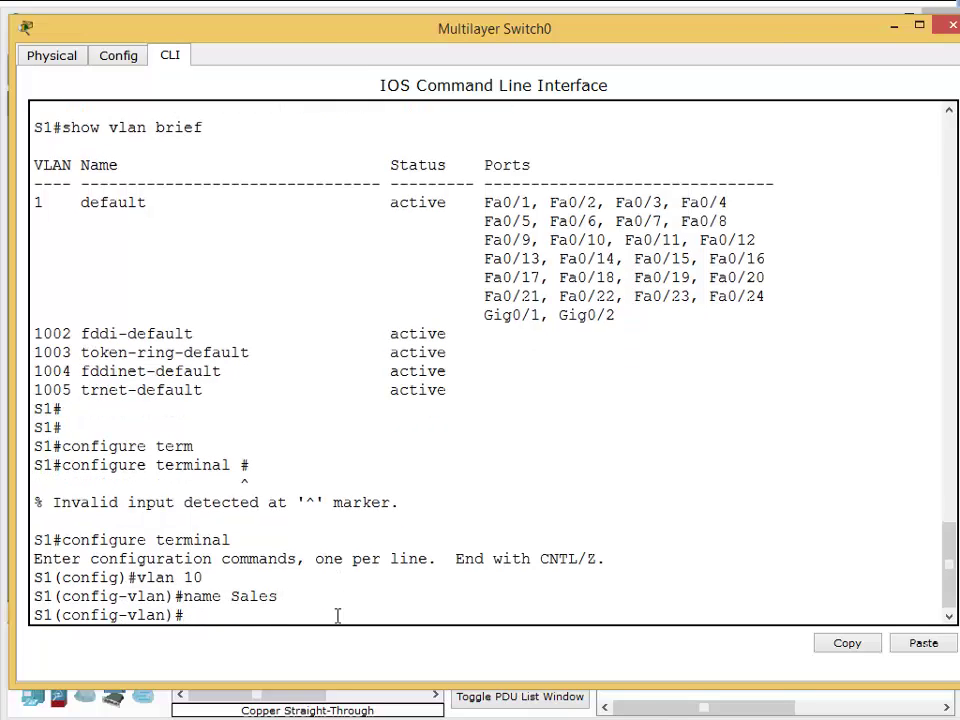
{"action": "type", "text": "vlan 20"}
{"action": "key", "text": "Return"}
{"action": "type", "text": "name IT"}
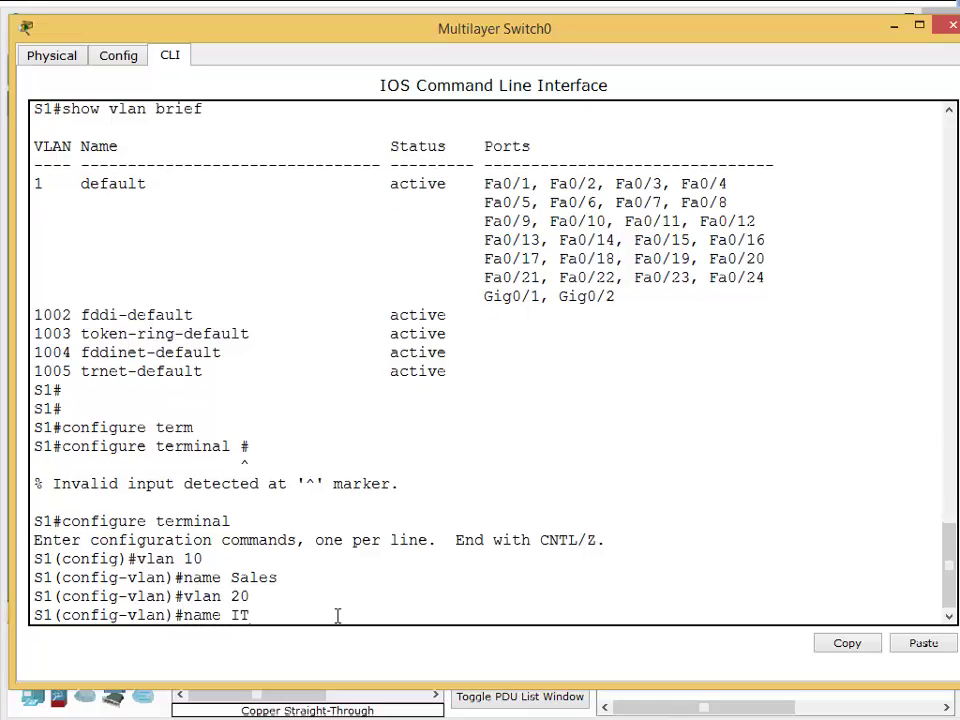
{"action": "key", "text": "Return"}
{"action": "type", "text": "end"}
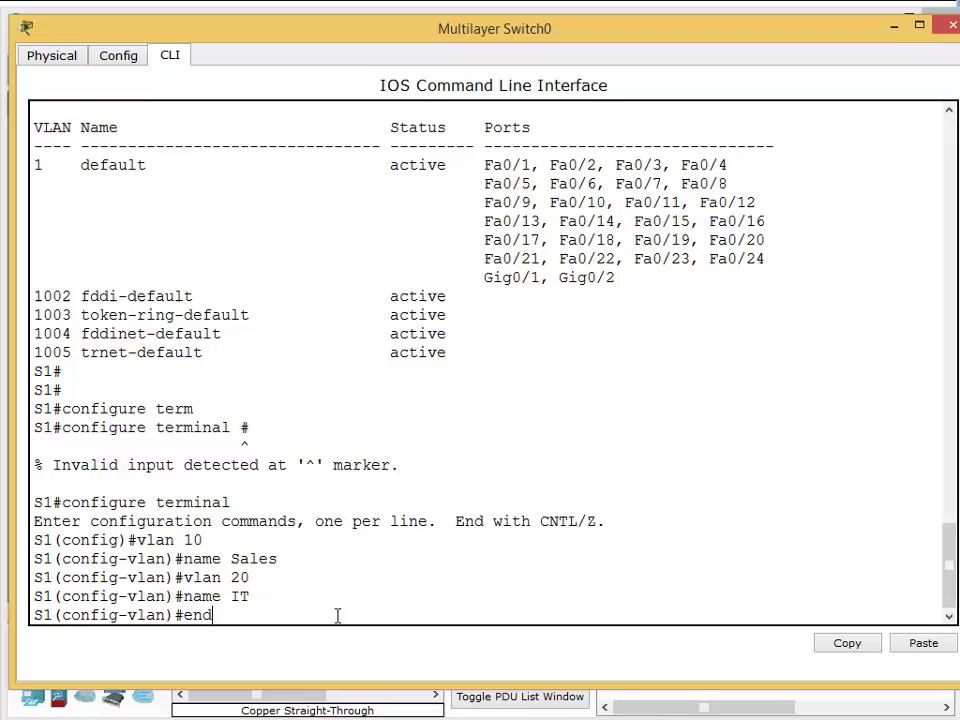
{"action": "key", "text": "Return"}
{"action": "key", "text": "Return"}
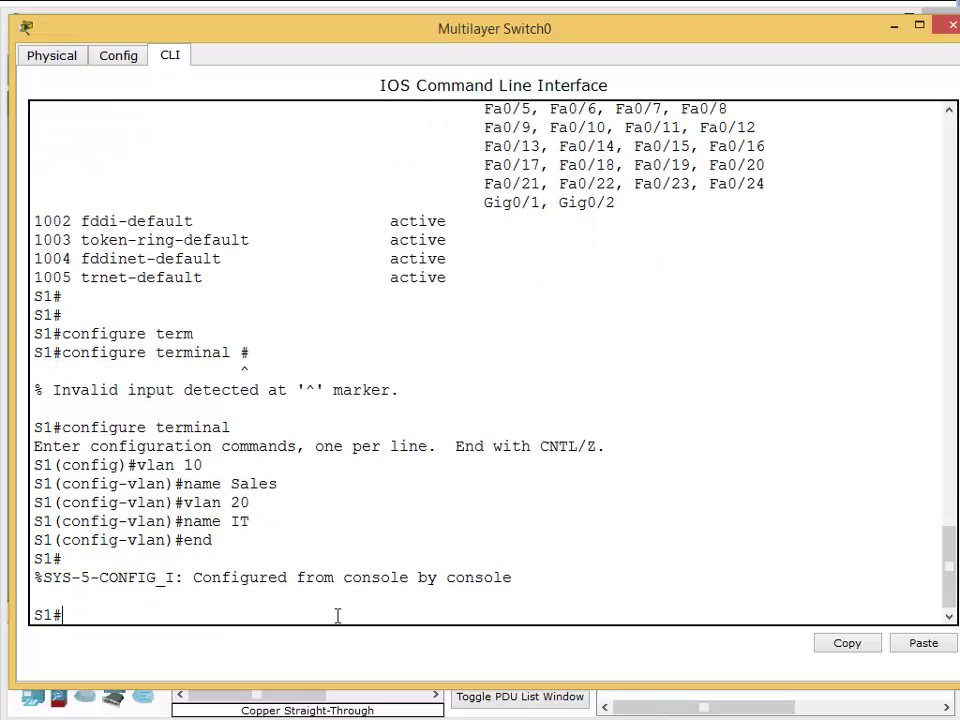
{"action": "type", "text": "show vlan brief"}
{"action": "key", "text": "Return"}
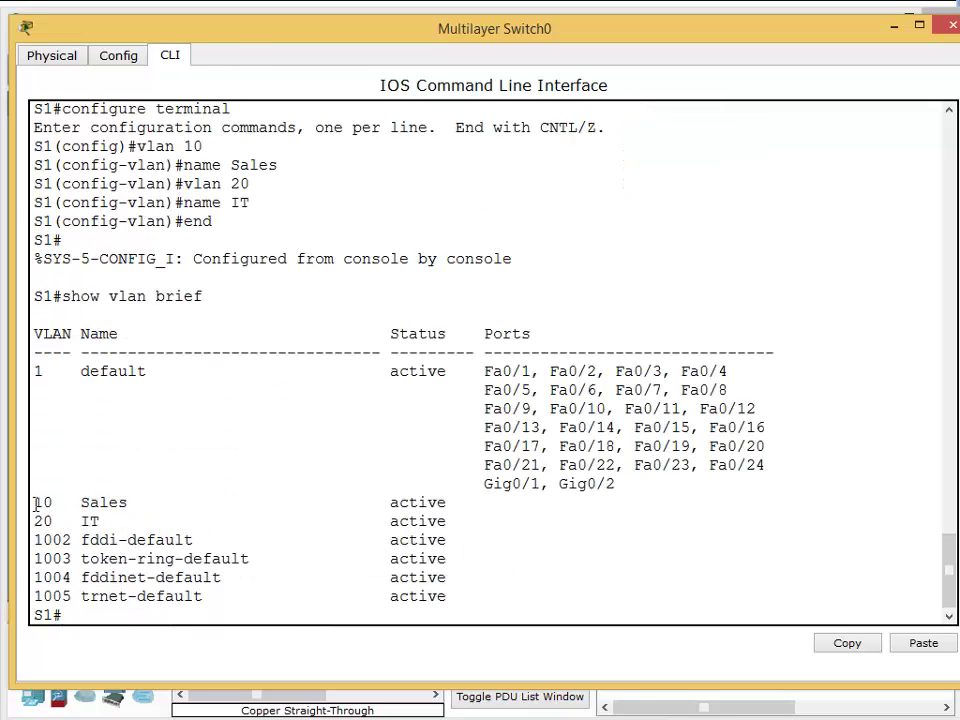
Highlight the VLAN 10 Sales and VLAN 20 IT rows and ports Fa0/10 and Fa0/20.
{"action": "left_click_drag", "start_coordinate": [32, 500], "coordinate": [467, 501]}
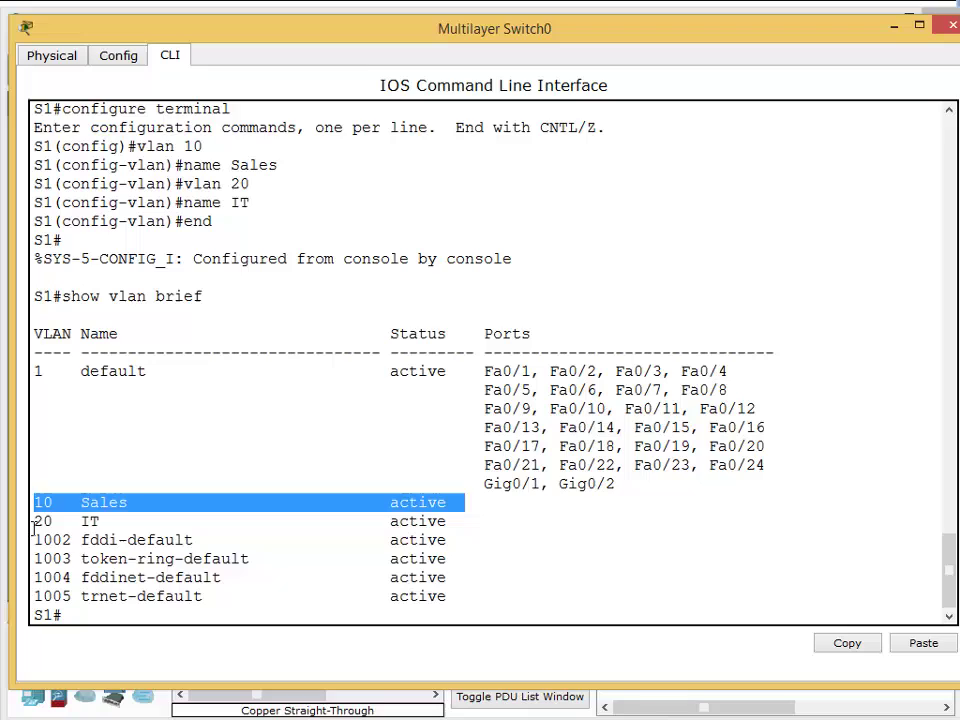
{"action": "left_click_drag", "start_coordinate": [36, 519], "coordinate": [486, 503]}
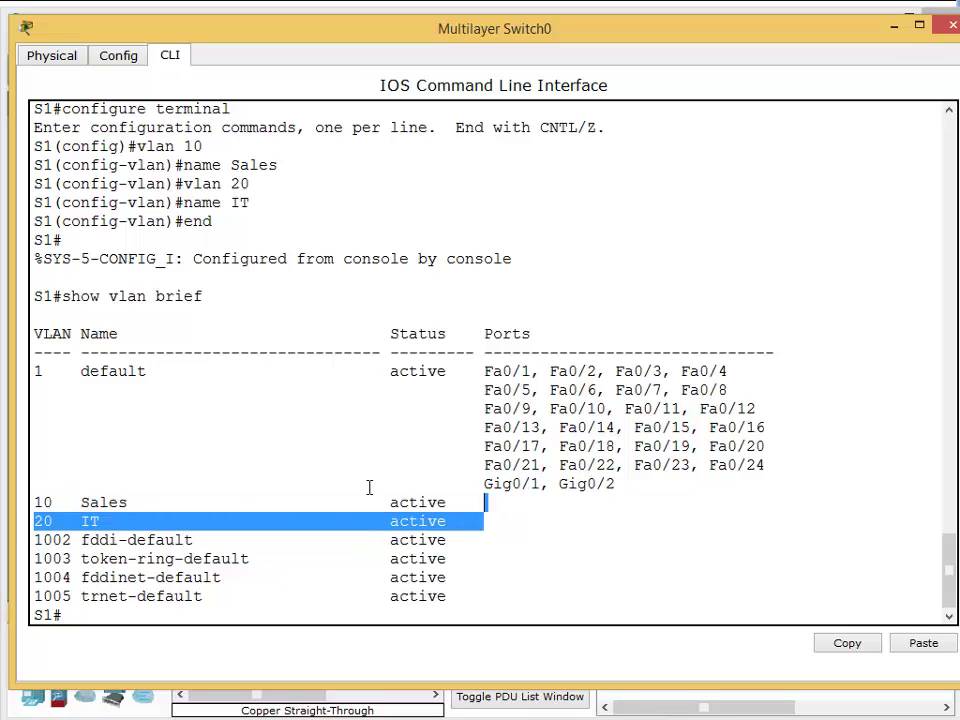
{"action": "double_click", "coordinate": [557, 409]}
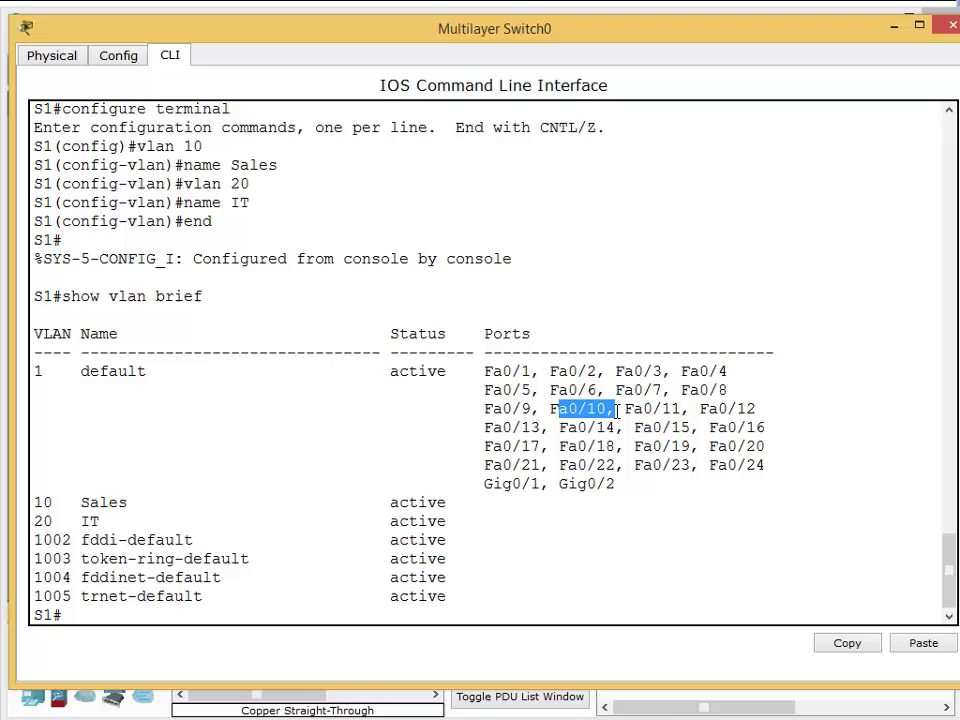
{"action": "left_click", "coordinate": [478, 503]}
{"action": "double_click", "coordinate": [712, 446]}
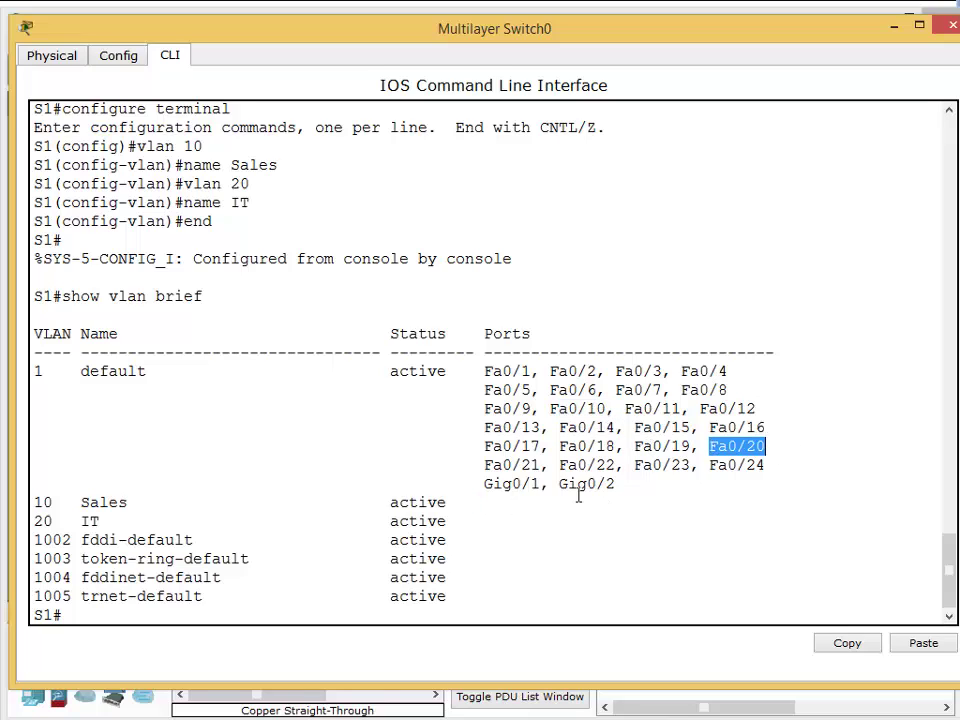
{"action": "left_click", "coordinate": [487, 520]}
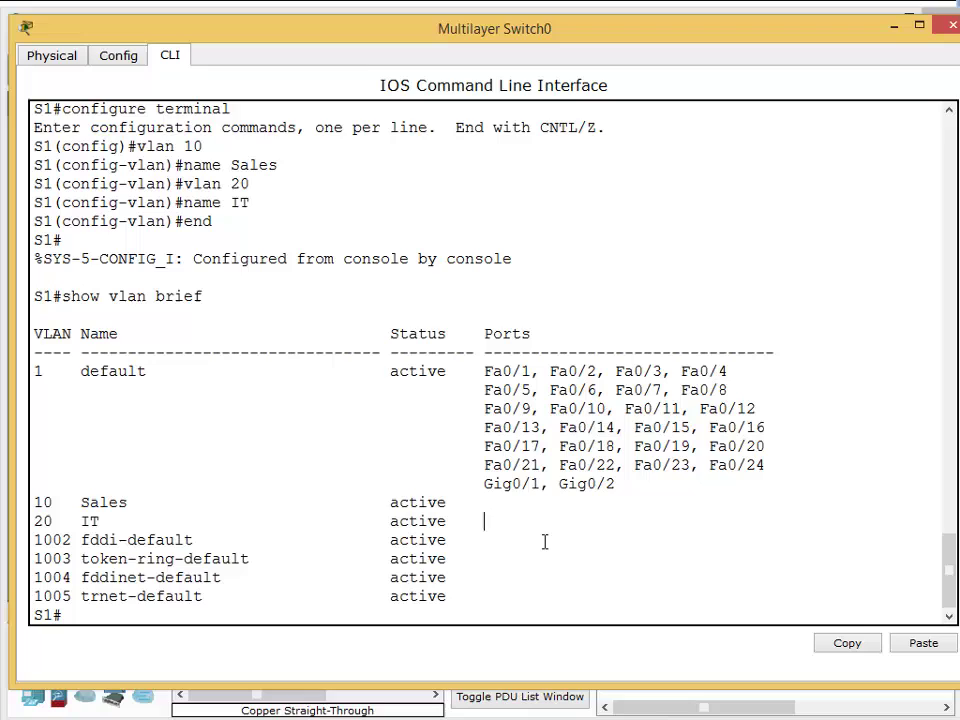
Make Fa0/10 an access port in VLAN 10.
{"action": "type", "text": "config t"}
{"action": "key", "text": "Return"}
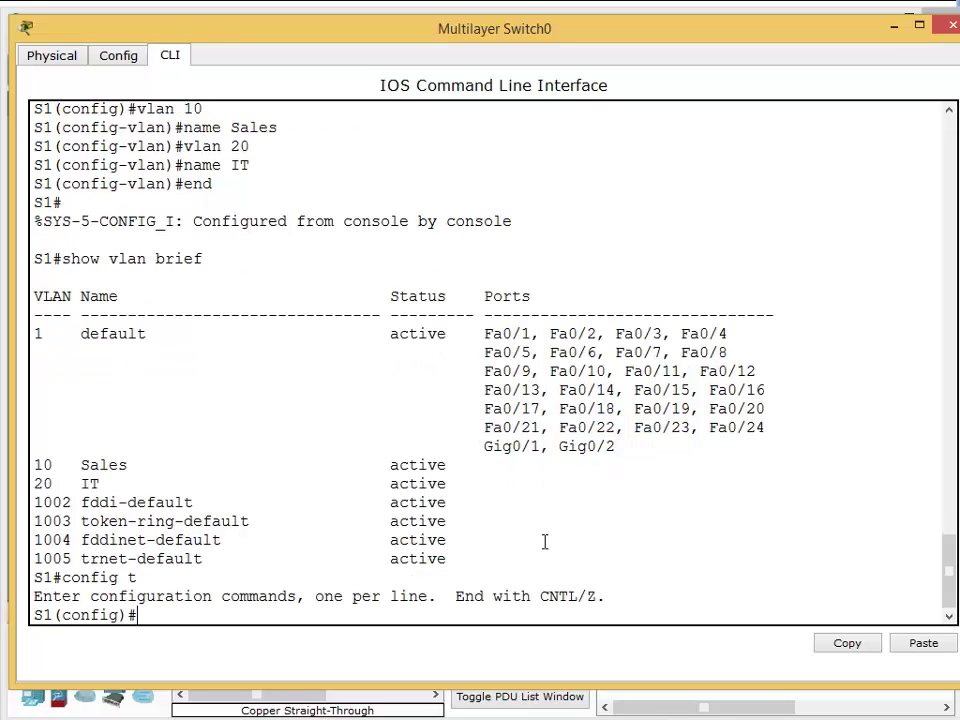
{"action": "type", "text": "interface fa"}
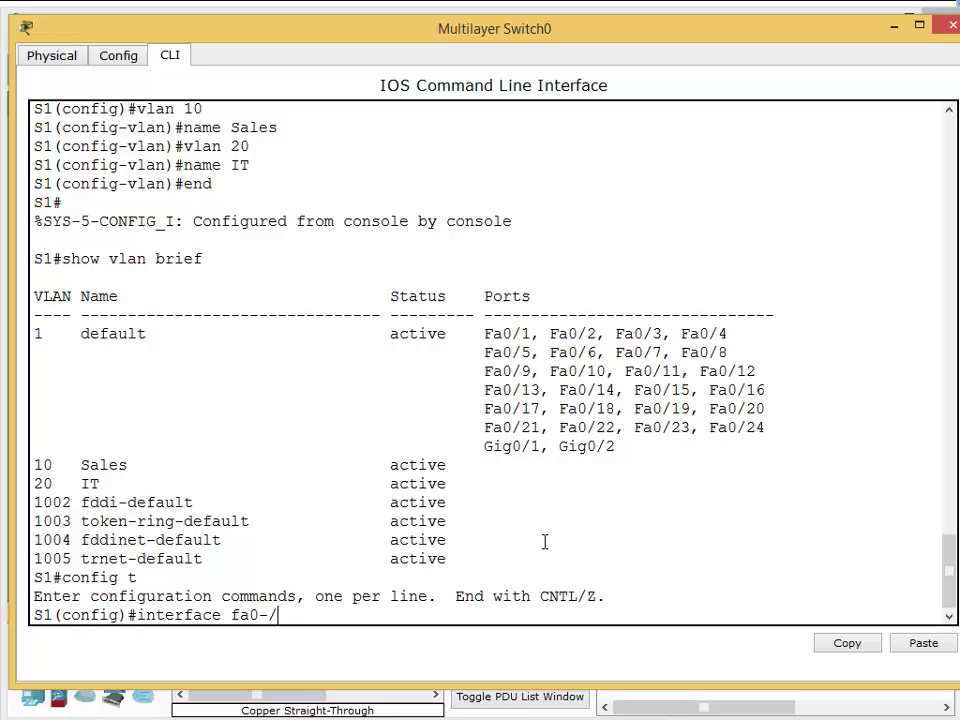
{"action": "type", "text": "0/10"}
{"action": "key", "text": "Return"}
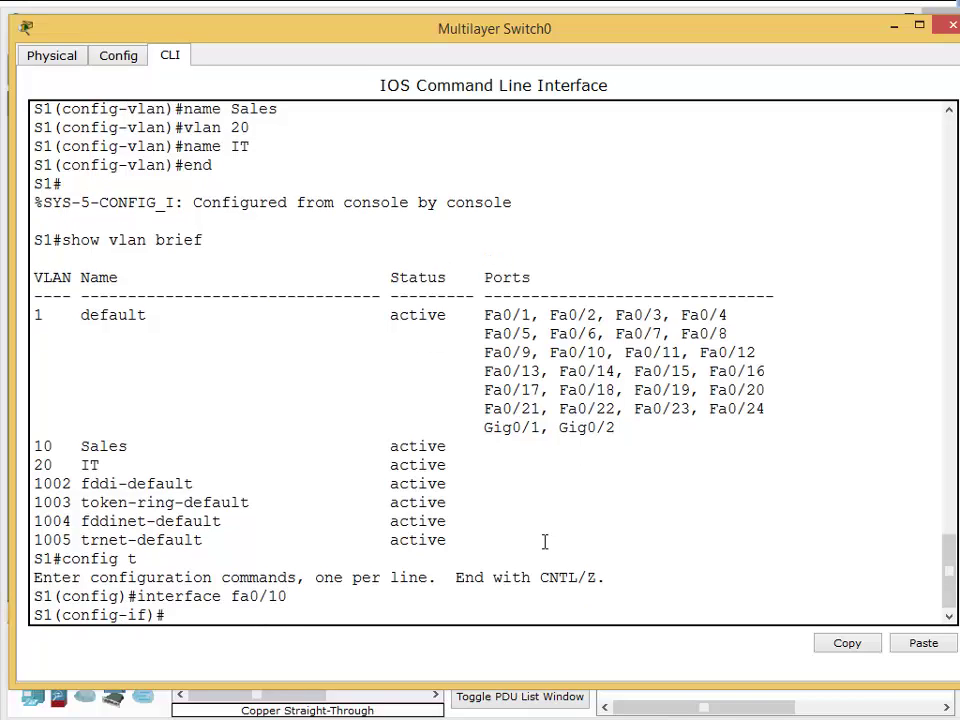
{"action": "type", "text": "switchport"}
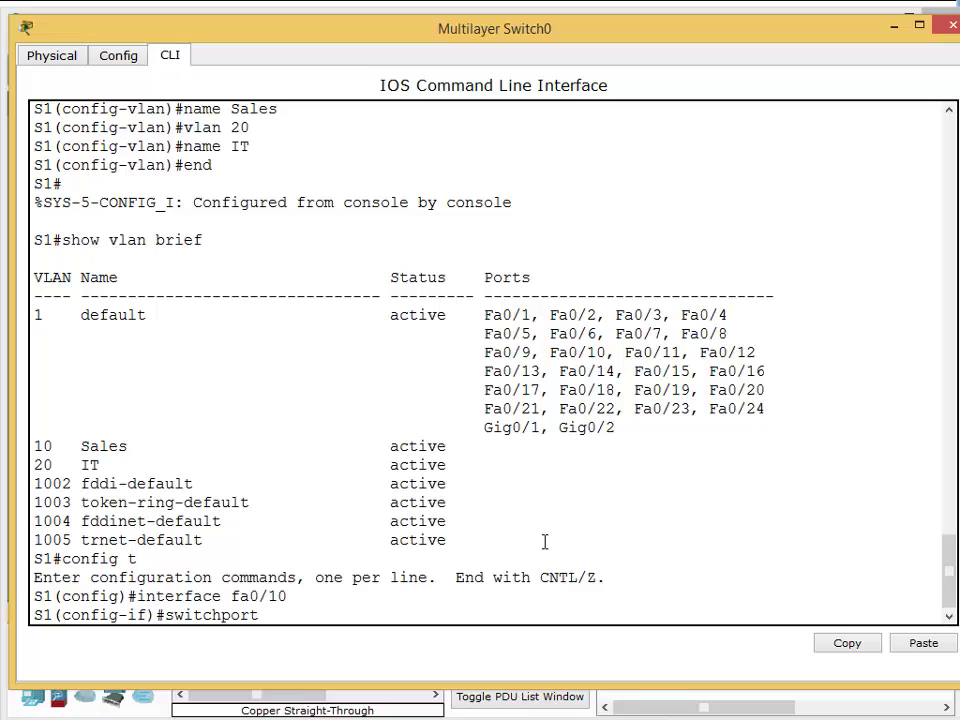
{"action": "type", "text": " mode acces"}
{"action": "type", "text": "s"}
{"action": "key", "text": "Return"}
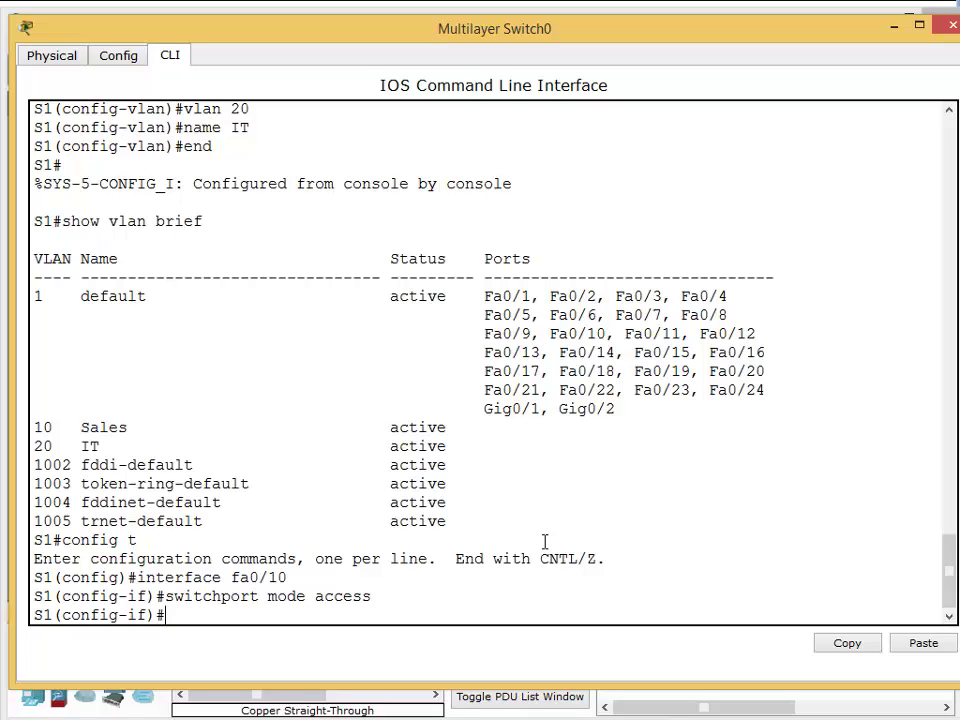
{"action": "type", "text": "switchport access "}
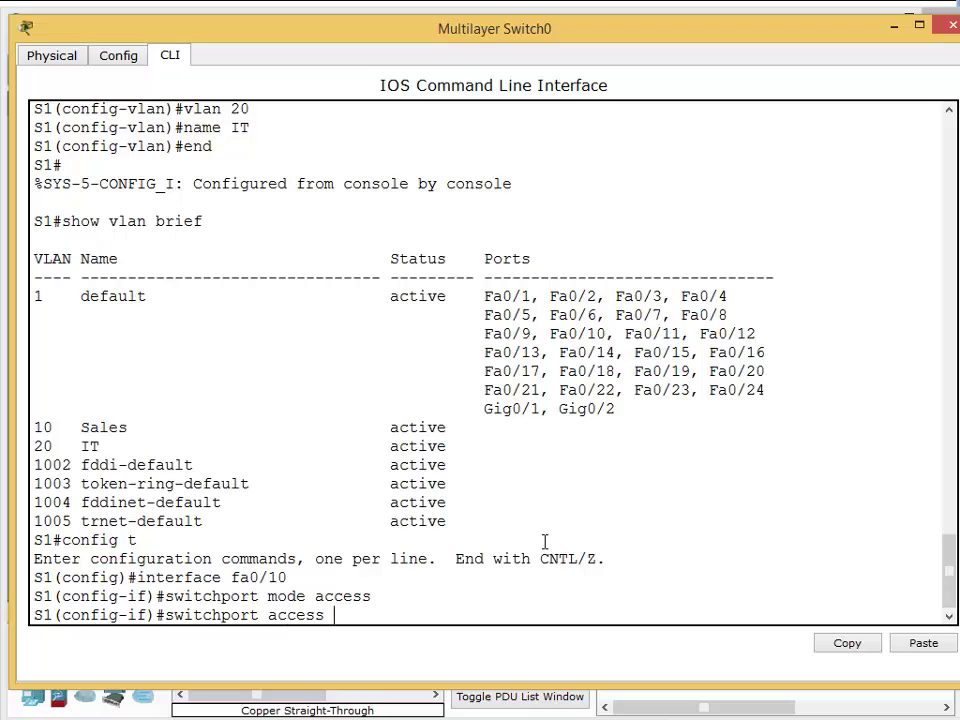
{"action": "type", "text": "vlan 10"}
{"action": "key", "text": "Return"}
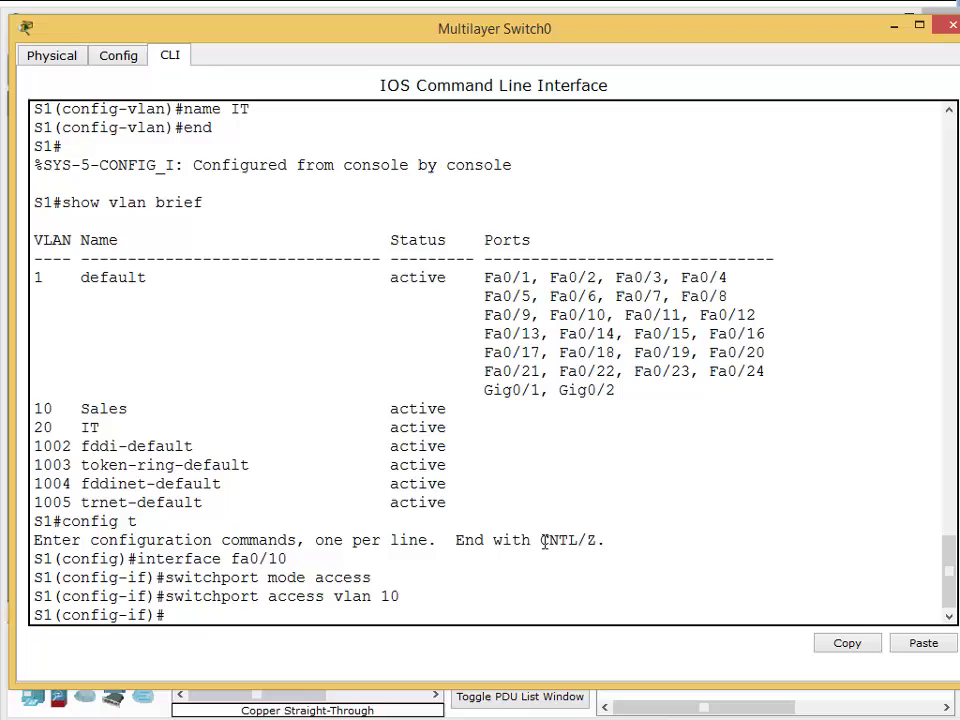
{"action": "type", "text": "exit"}
{"action": "key", "text": "Return"}
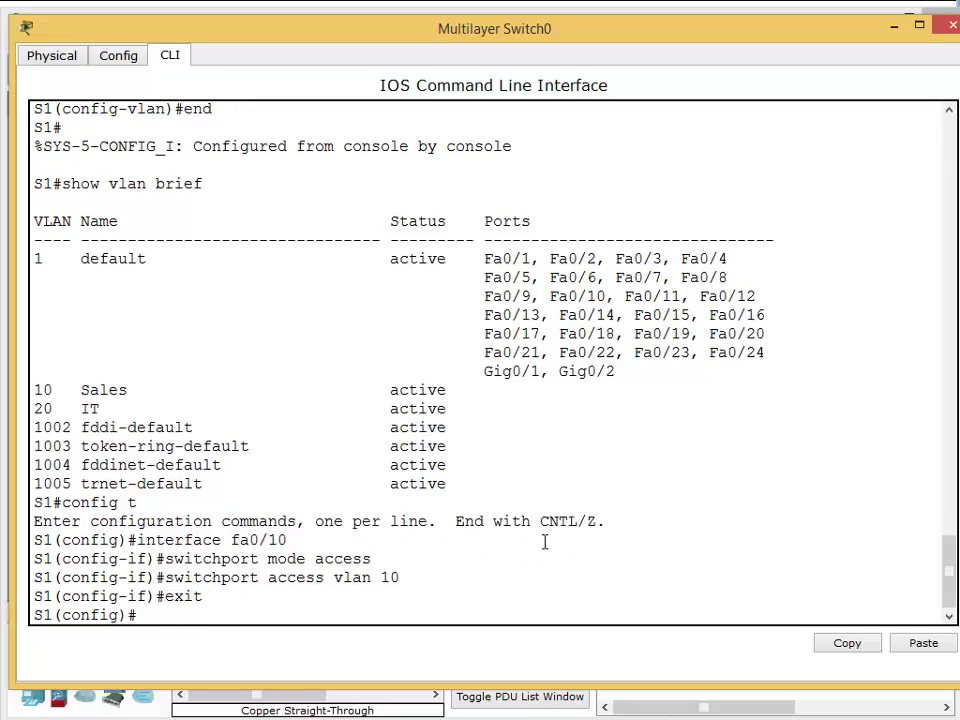
Make Fa0/20 an access port in VLAN 20 and leave configuration mode.
{"action": "type", "text": "interface fa0/20"}
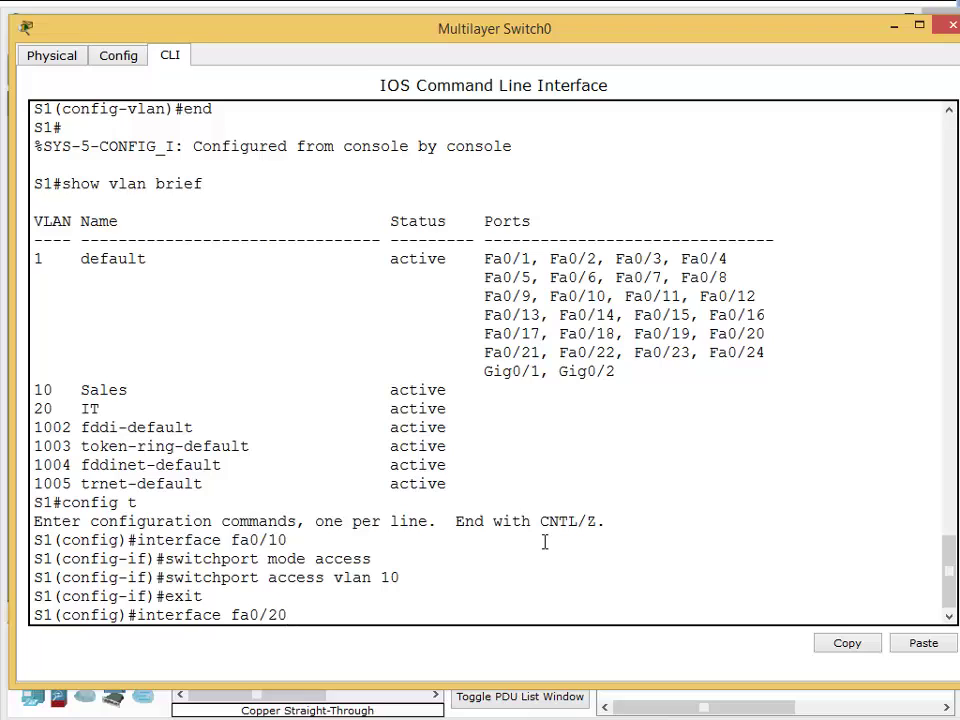
{"action": "key", "text": "Return"}
{"action": "type", "text": "switchp"}
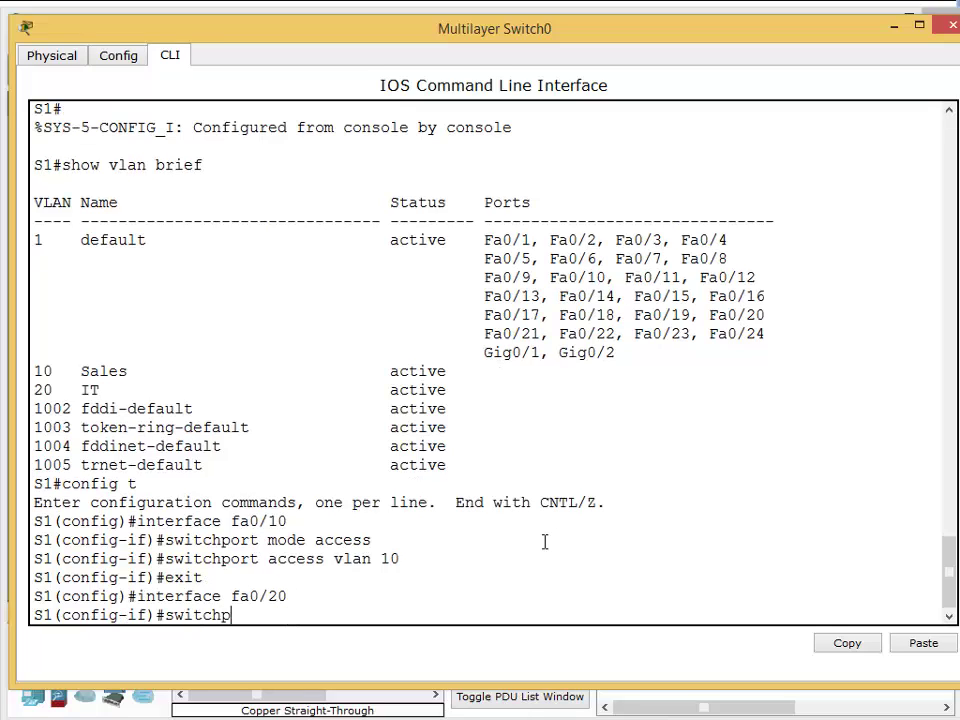
{"action": "type", "text": "ort mode access"}
{"action": "key", "text": "Return"}
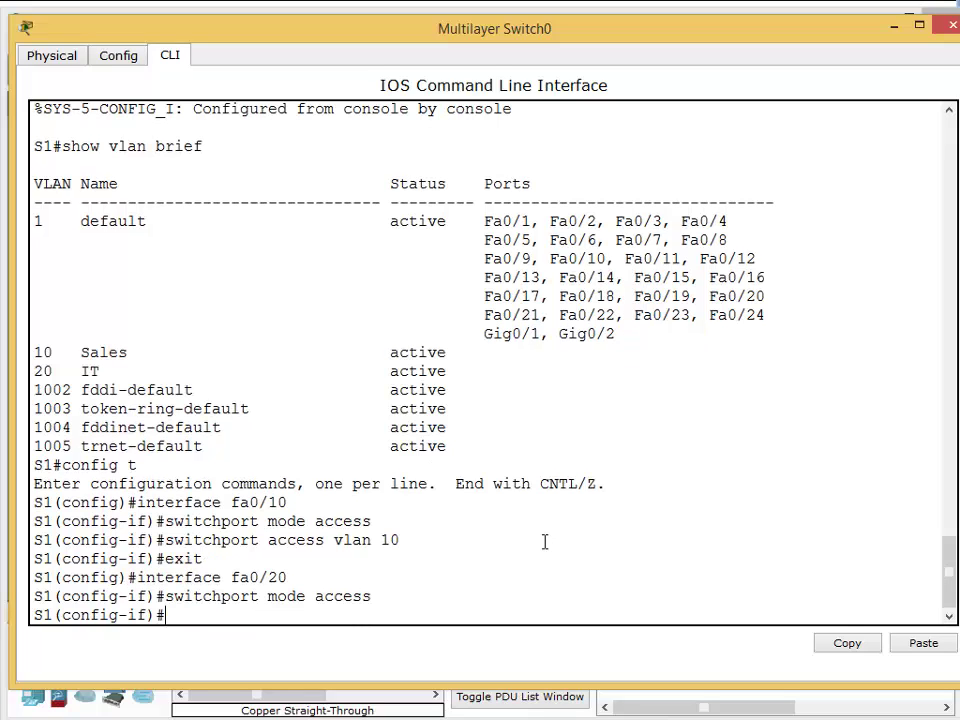
{"action": "type", "text": "switchport access"}
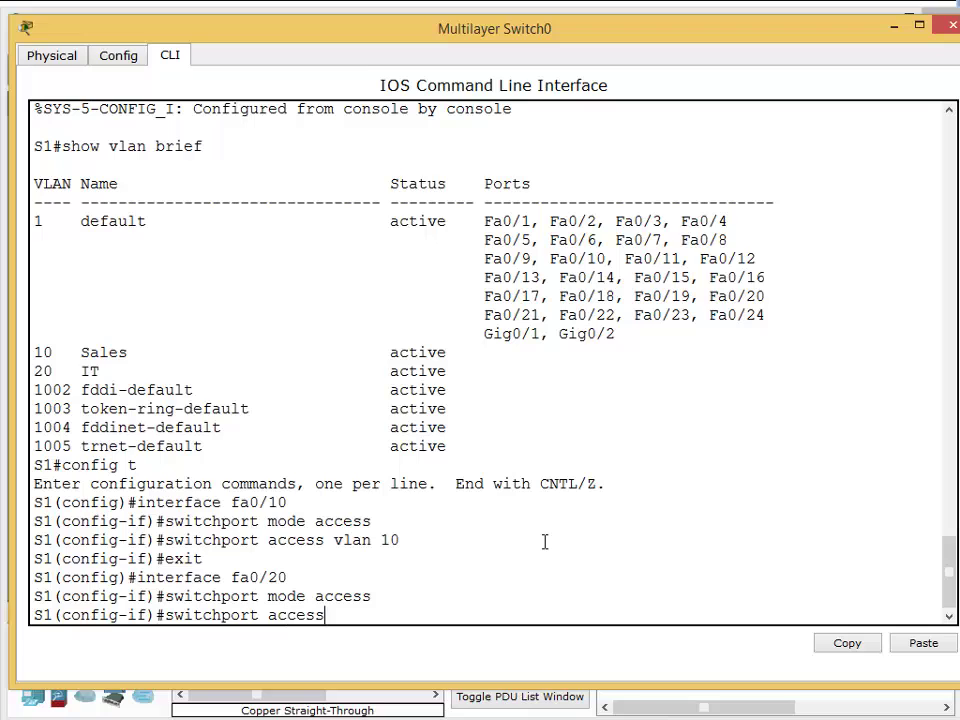
{"action": "type", "text": " vlan 20"}
{"action": "key", "text": "Return"}
{"action": "type", "text": "e"}
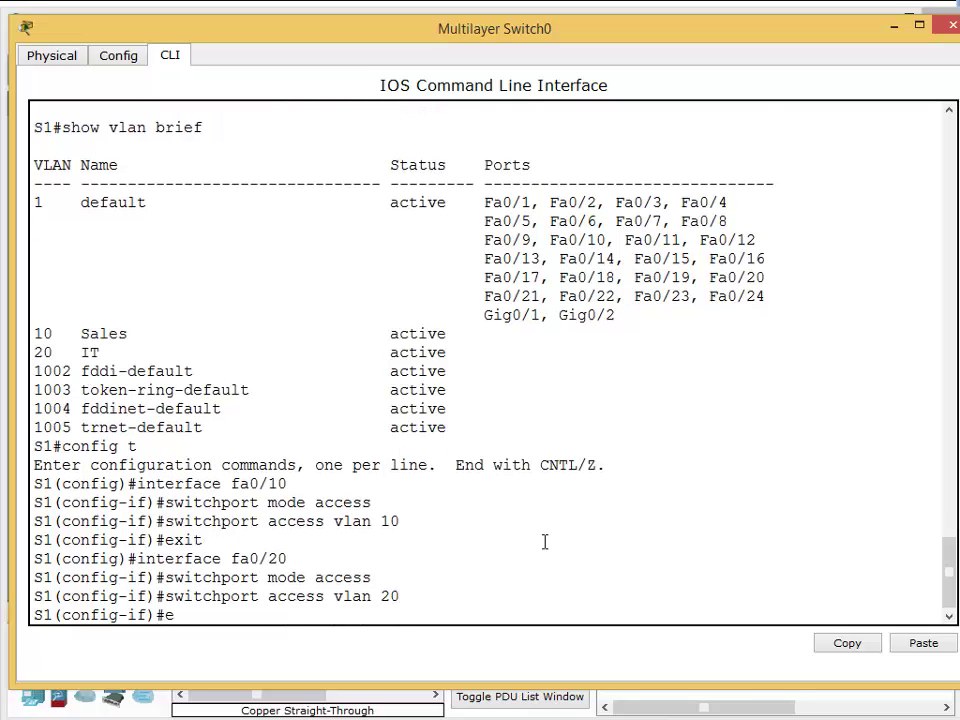
{"action": "type", "text": "nd"}
{"action": "key", "text": "Return"}
{"action": "key", "text": "Return"}
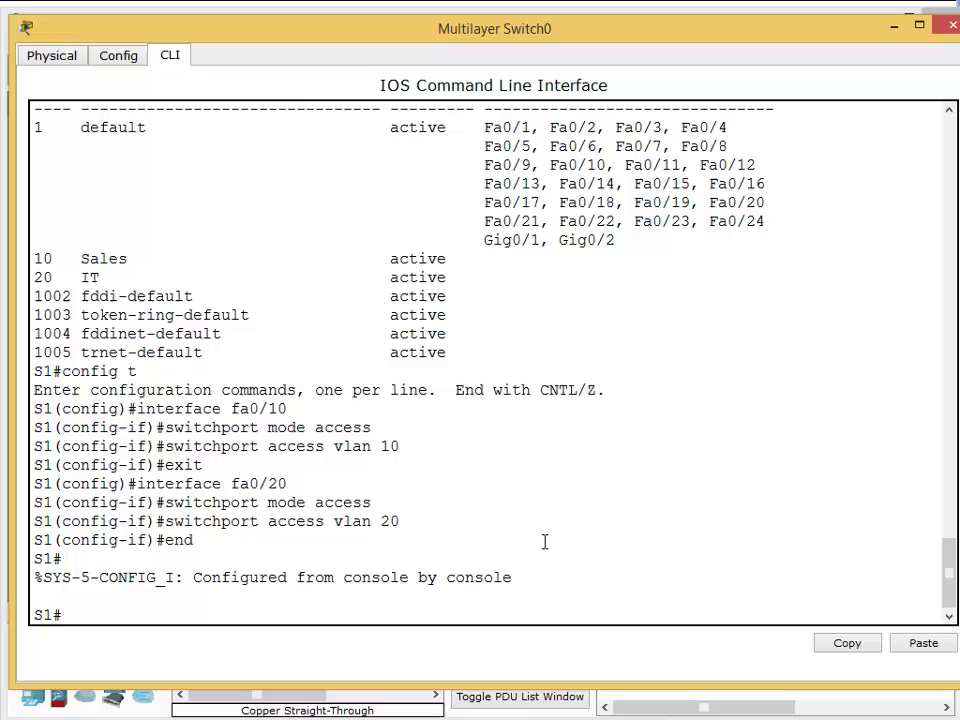
{"action": "type", "text": "show vlan brief"}
{"action": "key", "text": "Return"}
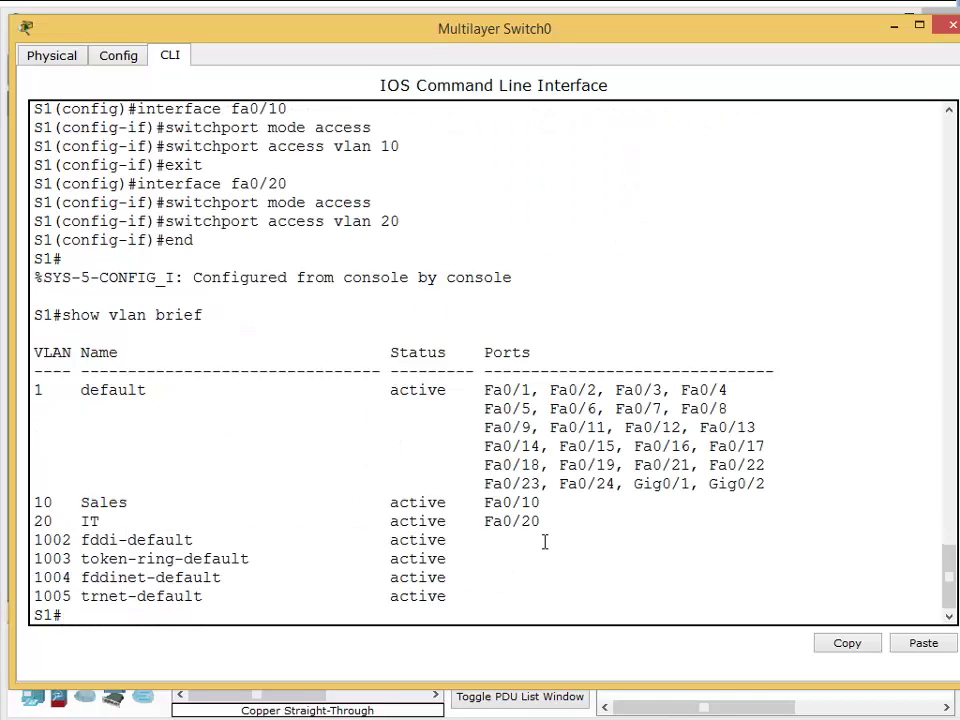
{"action": "left_click_drag", "start_coordinate": [553, 504], "coordinate": [53, 514]}
{"action": "left_click_drag", "start_coordinate": [551, 522], "coordinate": [17, 521]}
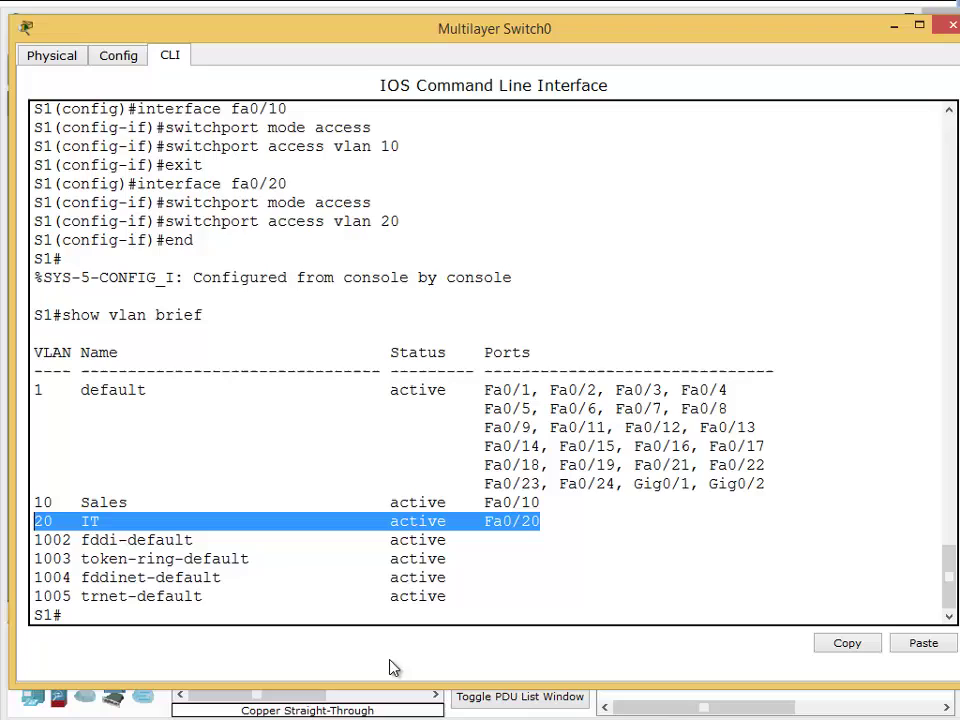
{"action": "left_click", "coordinate": [453, 620]}
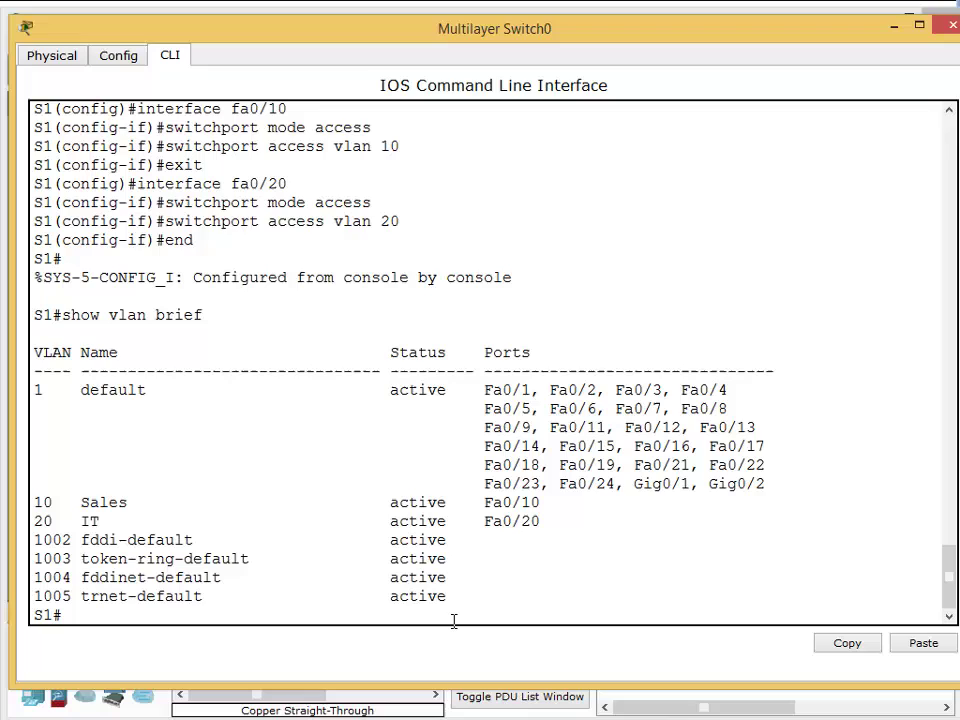
Run show ip interface brief and highlight Vlan1 as unassigned and administratively down.
{"action": "type", "text": "show inter"}
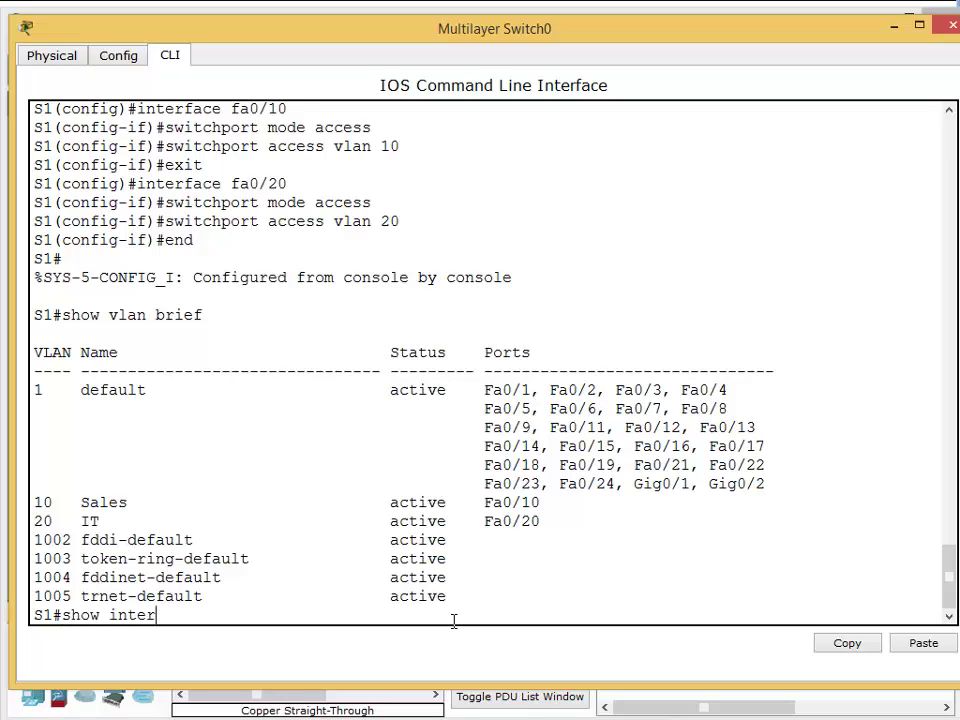
{"action": "key", "text": "BackSpace"}
{"action": "key", "text": "BackSpace"}
{"action": "key", "text": "BackSpace"}
{"action": "key", "text": "BackSpace"}
{"action": "type", "text": "p interface brief"}
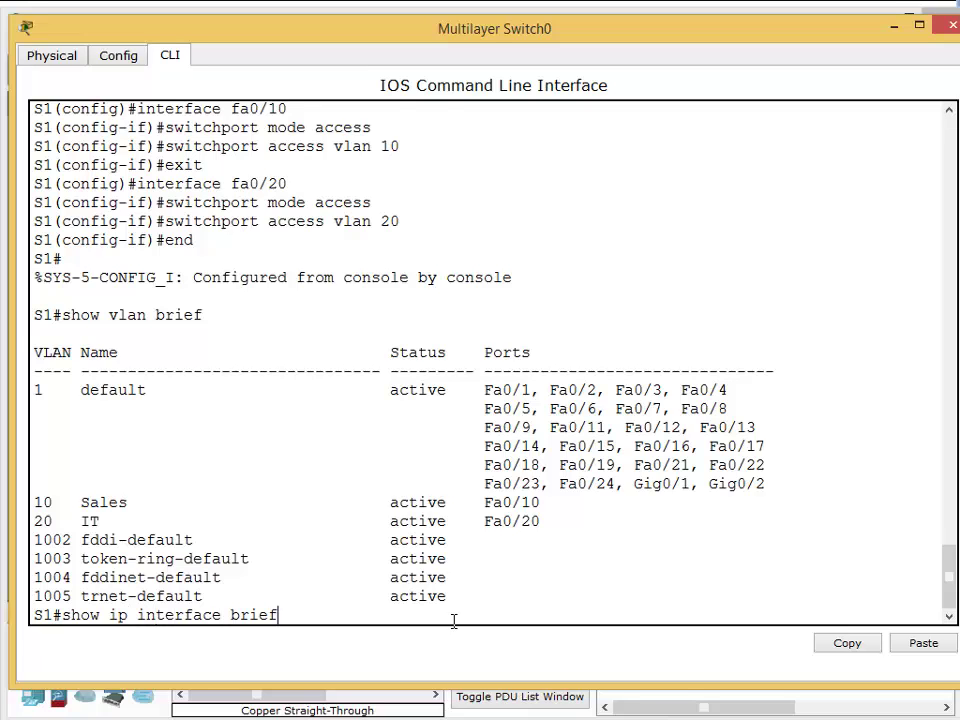
{"action": "key", "text": "Return"}
{"action": "key", "text": "space"}
{"action": "key", "text": "space"}
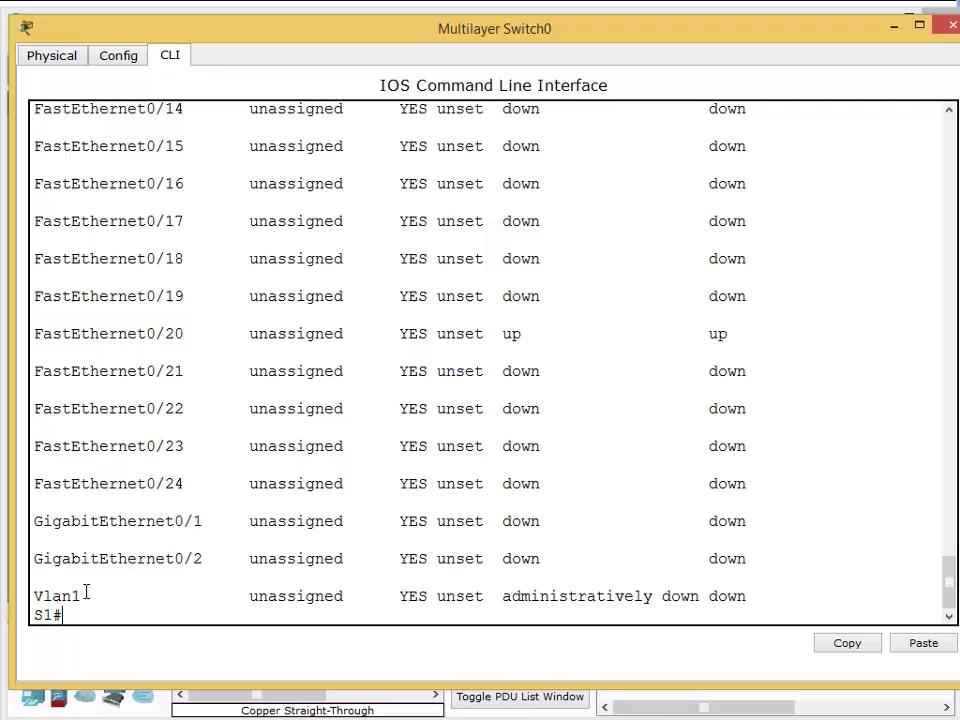
{"action": "left_click_drag", "start_coordinate": [32, 588], "coordinate": [765, 589]}
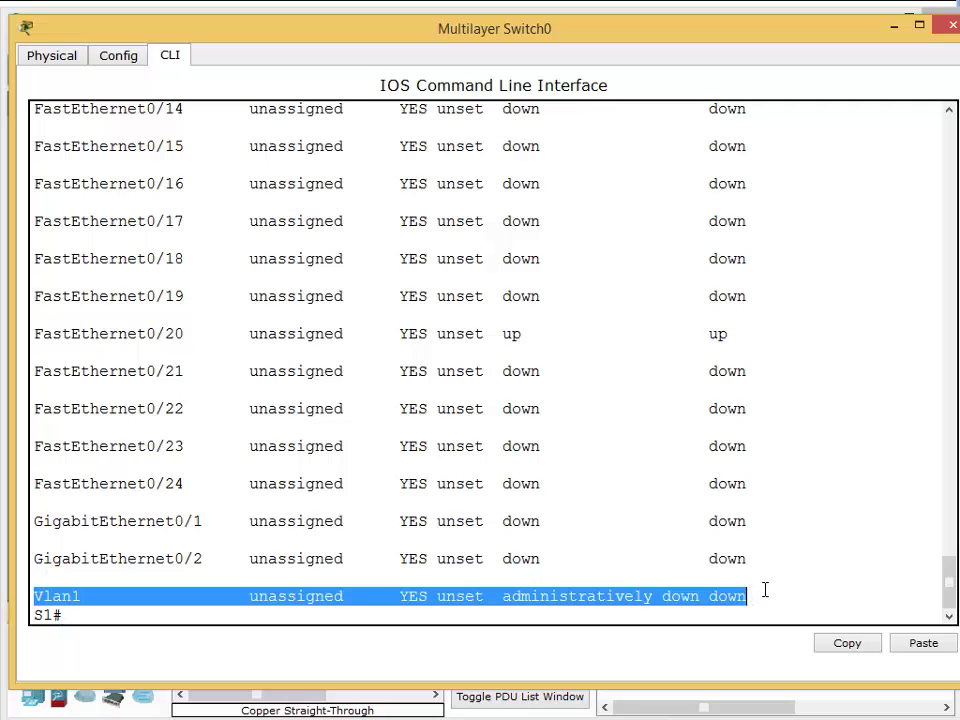
{"action": "left_click", "coordinate": [702, 622]}
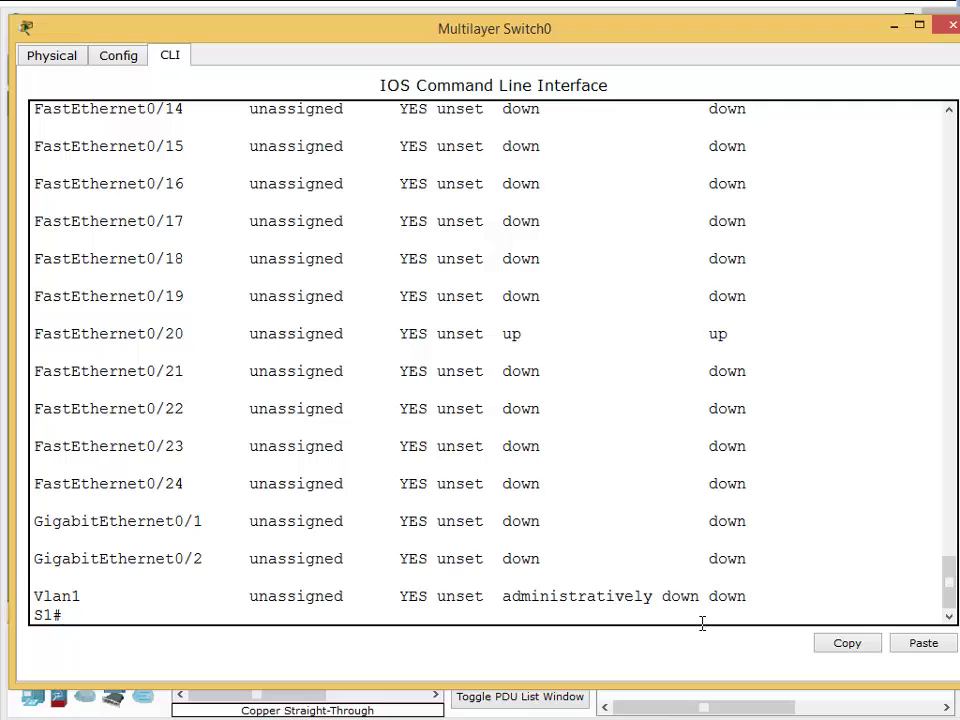
Configure interface Vlan10 with 192.168.10.1 255.255.255.0 and no shutdown, then end.
{"action": "type", "text": "conf t"}
{"action": "key", "text": "Return"}
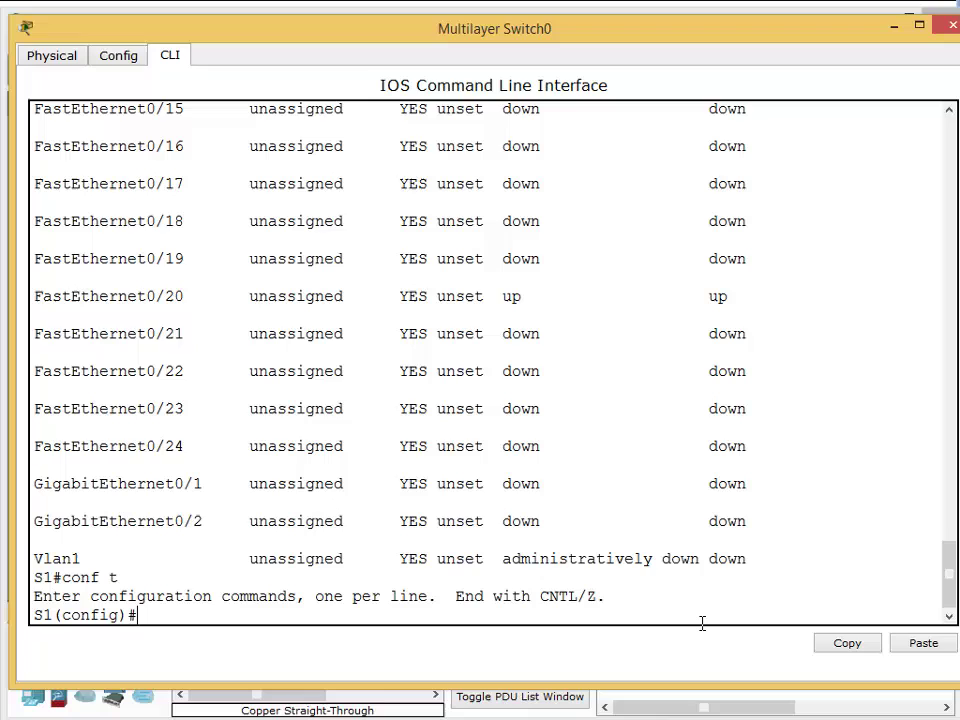
{"action": "type", "text": "interface"}
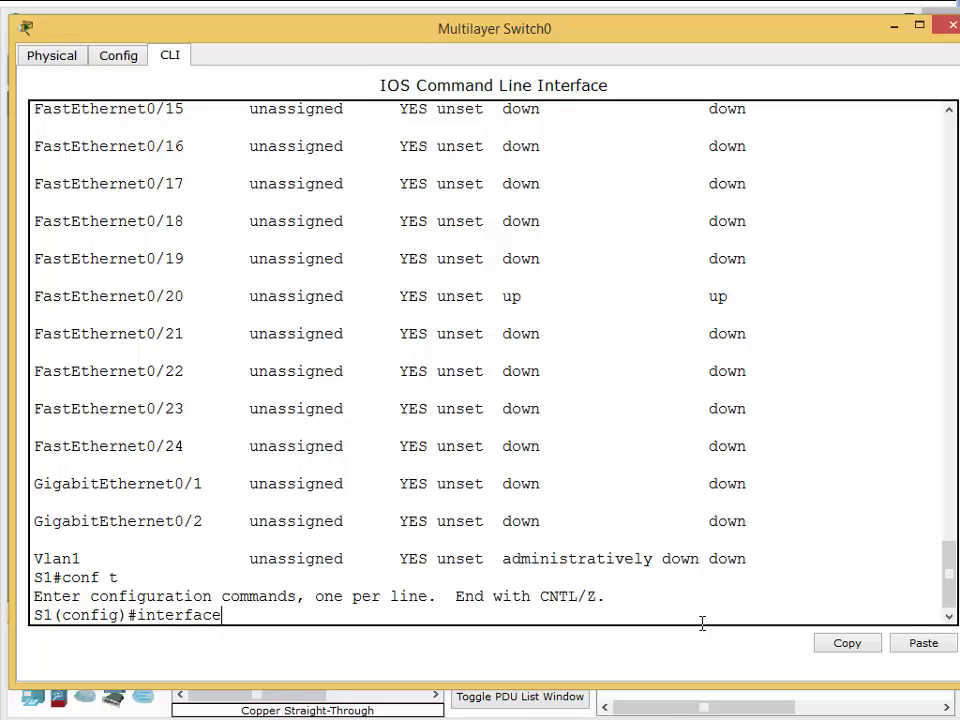
{"action": "type", "text": " vlan 10"}
{"action": "key", "text": "Return"}
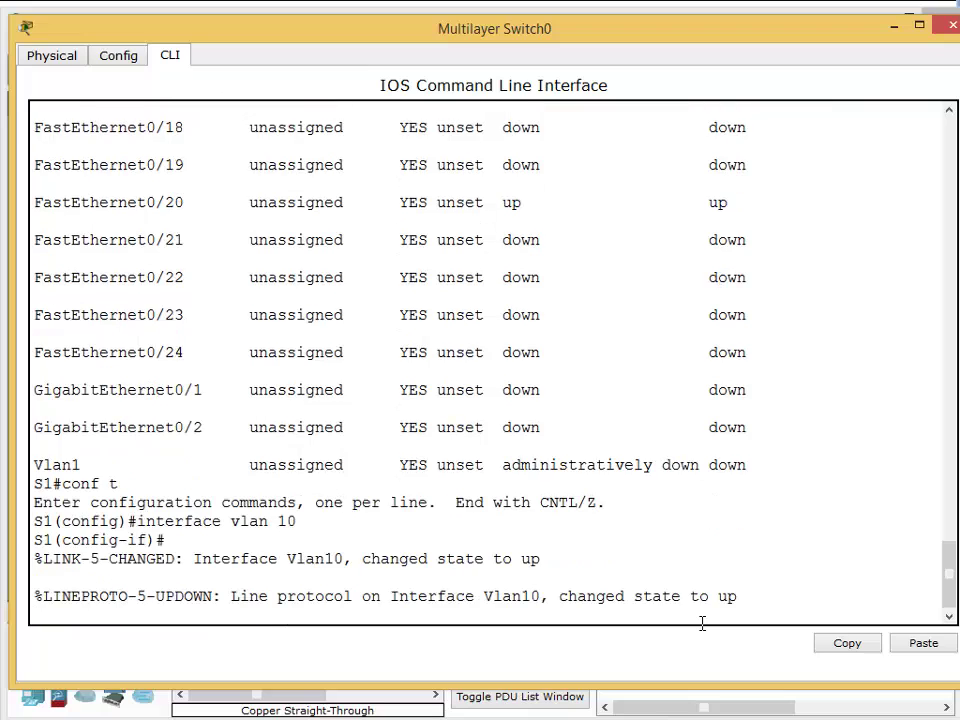
{"action": "type", "text": "ip ad"}
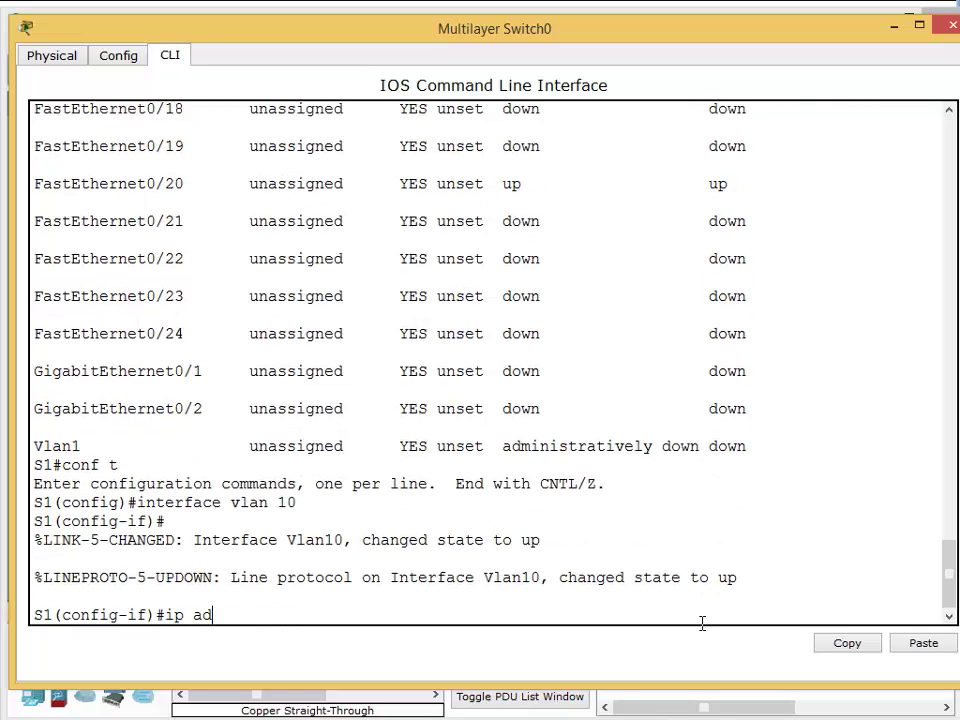
{"action": "type", "text": "dress 192.168.10.1"}
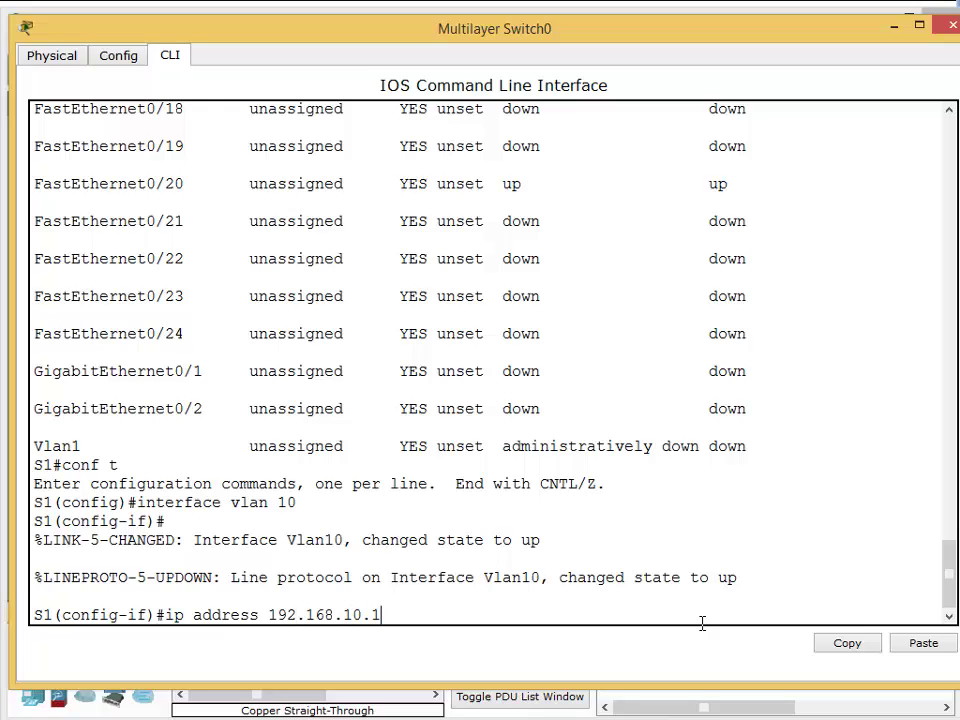
{"action": "type", "text": " 255.255.255.0"}
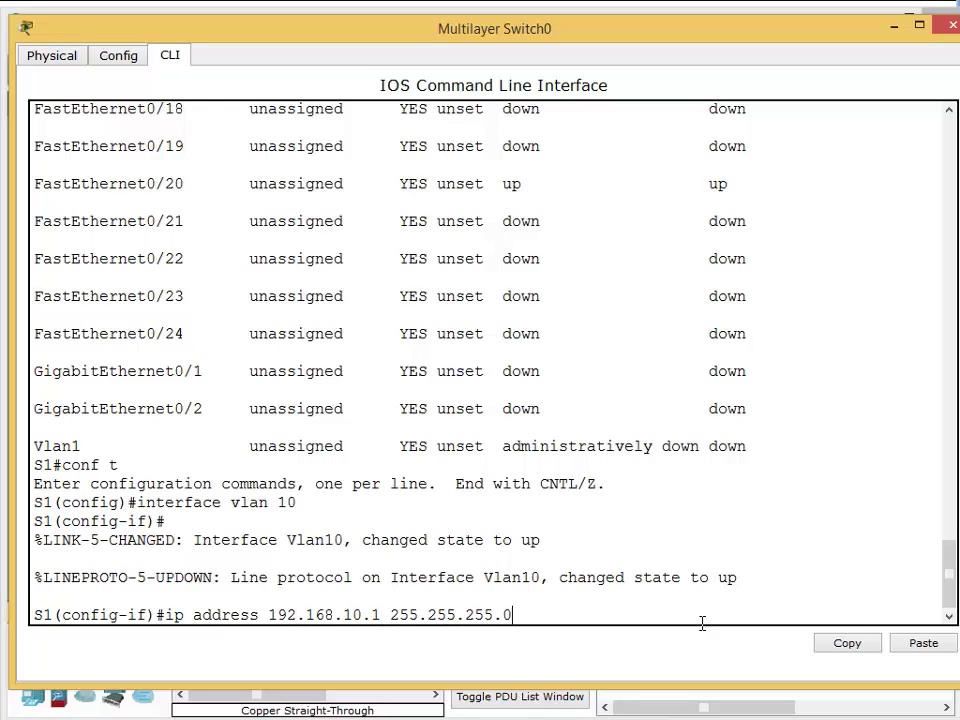
{"action": "key", "text": "Return"}
{"action": "type", "text": "no shutdown"}
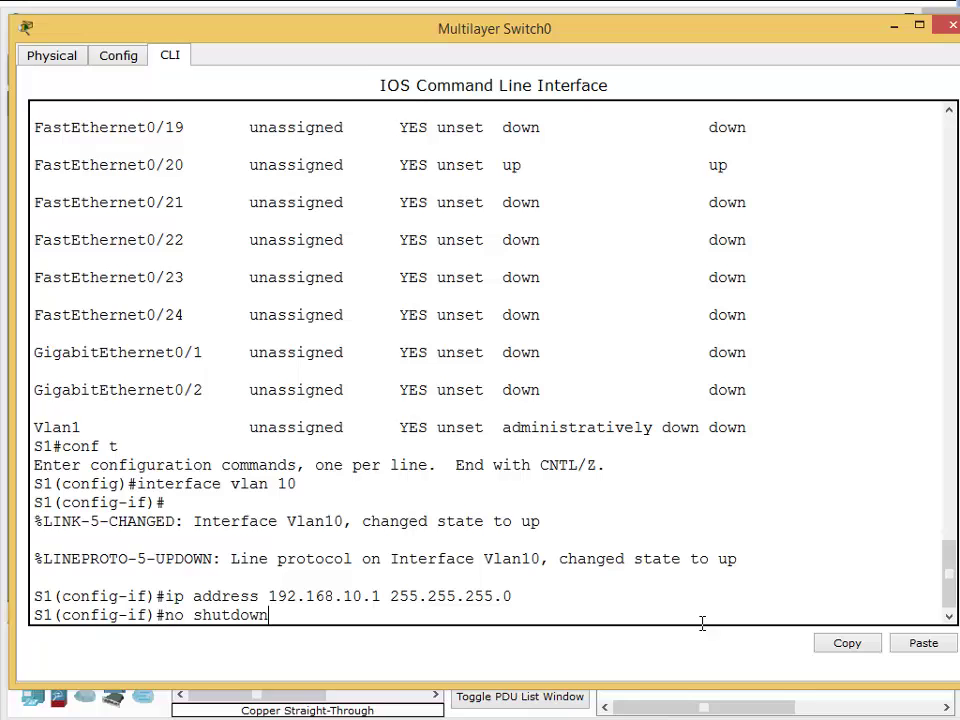
{"action": "key", "text": "Return"}
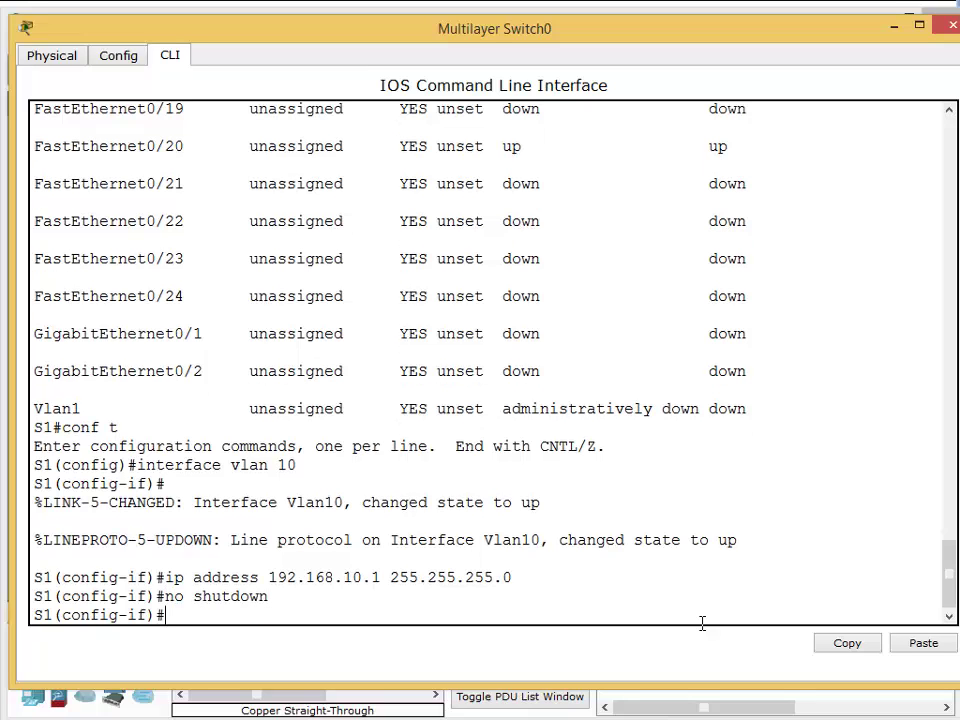
{"action": "type", "text": "end"}
{"action": "key", "text": "Return"}
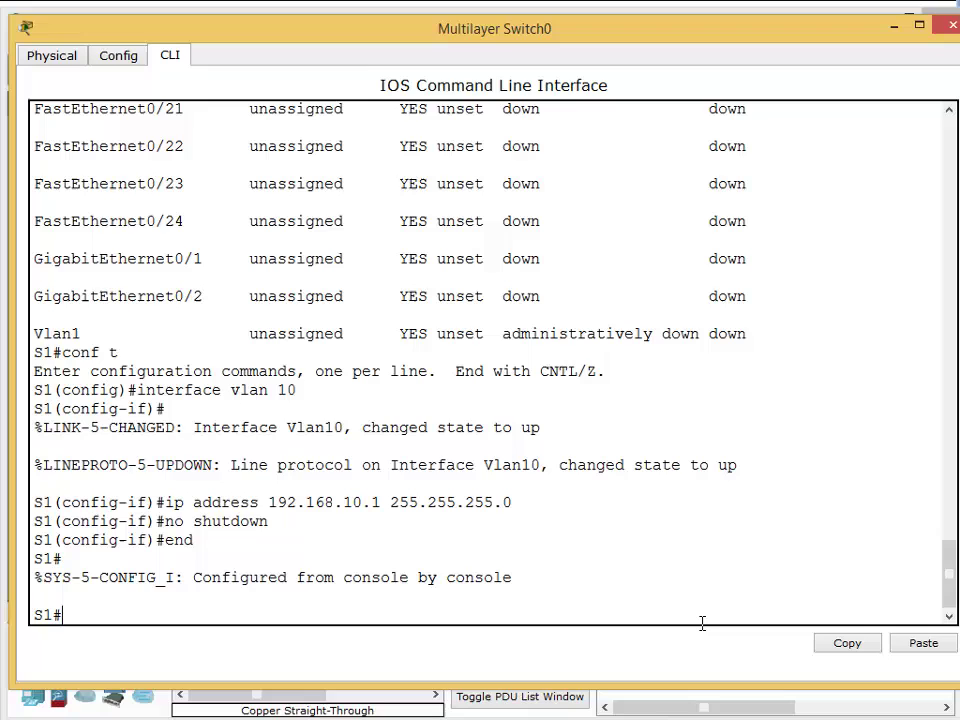
Run show ip interface brief and highlight the Vlan10 line at 192.168.10.1.
{"action": "type", "text": "show ip int"}
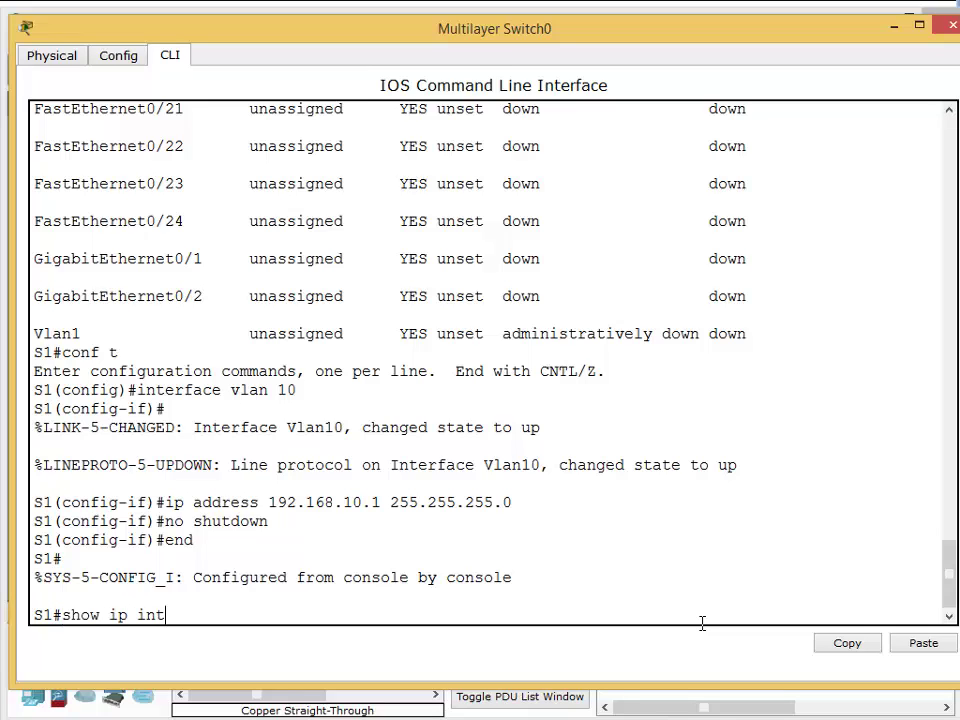
{"action": "type", "text": "erface brief"}
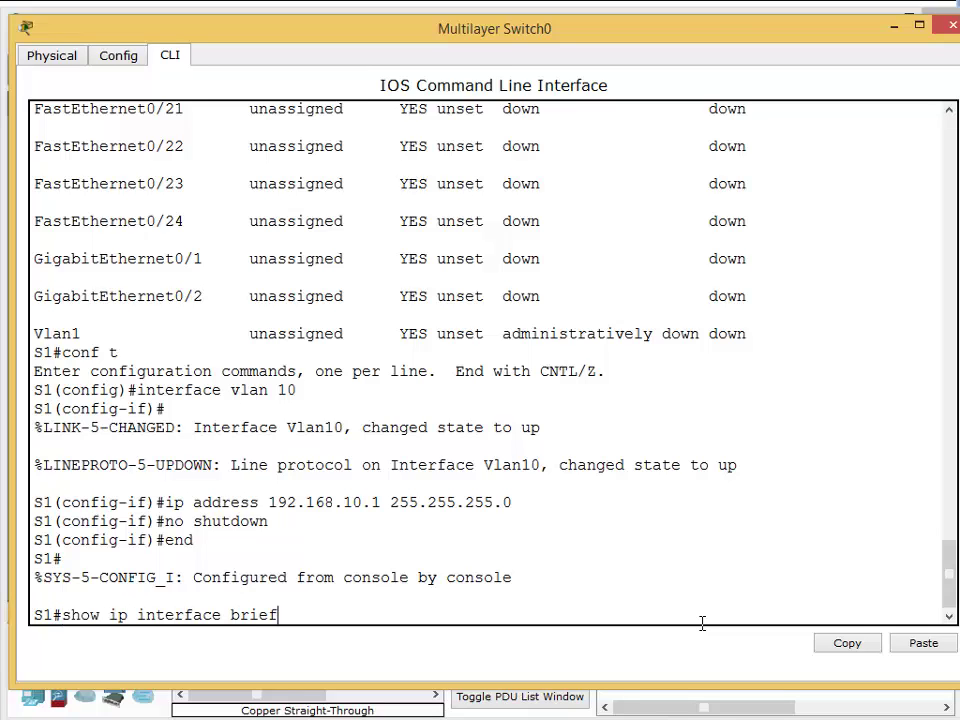
{"action": "key", "text": "Return"}
{"action": "key", "text": "space"}
{"action": "key", "text": "space"}
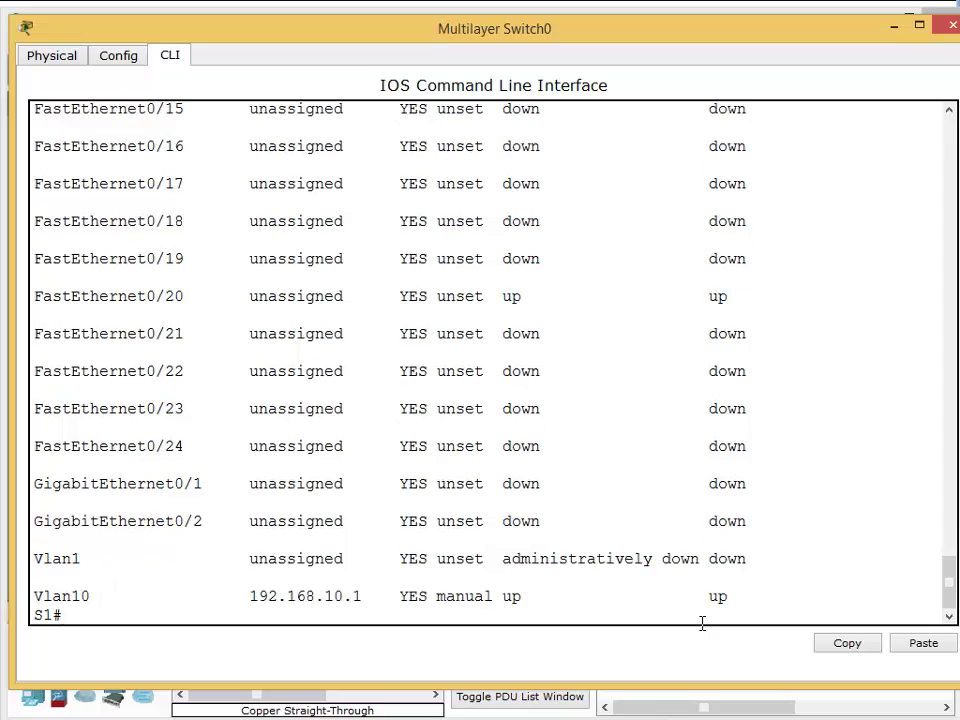
{"action": "left_click_drag", "start_coordinate": [727, 597], "coordinate": [35, 596]}
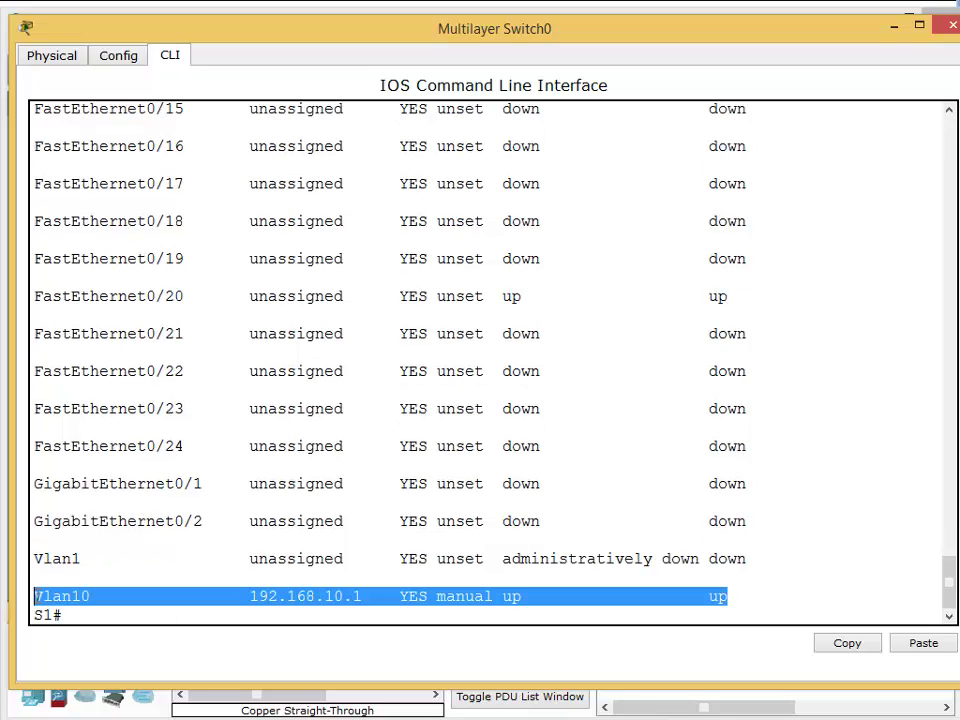
{"action": "left_click", "coordinate": [279, 604]}
Highlight Vlan10's up status at the end of its interface line.
{"action": "double_click", "coordinate": [513, 596]}
{"action": "left_click", "coordinate": [714, 598]}
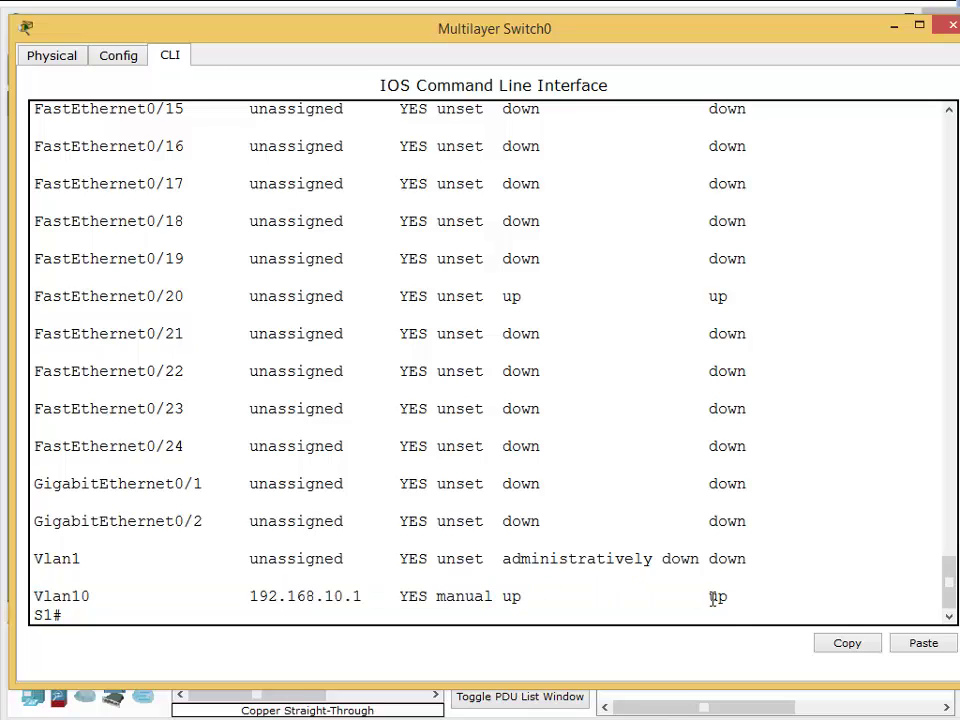
{"action": "left_click_drag", "start_coordinate": [714, 598], "coordinate": [782, 634]}
{"action": "left_click", "coordinate": [740, 618]}
{"action": "double_click", "coordinate": [720, 596]}
{"action": "left_click_drag", "start_coordinate": [718, 596], "coordinate": [744, 604]}
{"action": "left_click", "coordinate": [693, 620]}
{"action": "left_click_drag", "start_coordinate": [41, 598], "coordinate": [644, 588]}
Configure interface Vlan20 with 192.168.20.1 255.255.255.0 and no shutdown, highlighting its line-protocol-up message.
{"action": "type", "text": "conf t"}
{"action": "key", "text": "Return"}
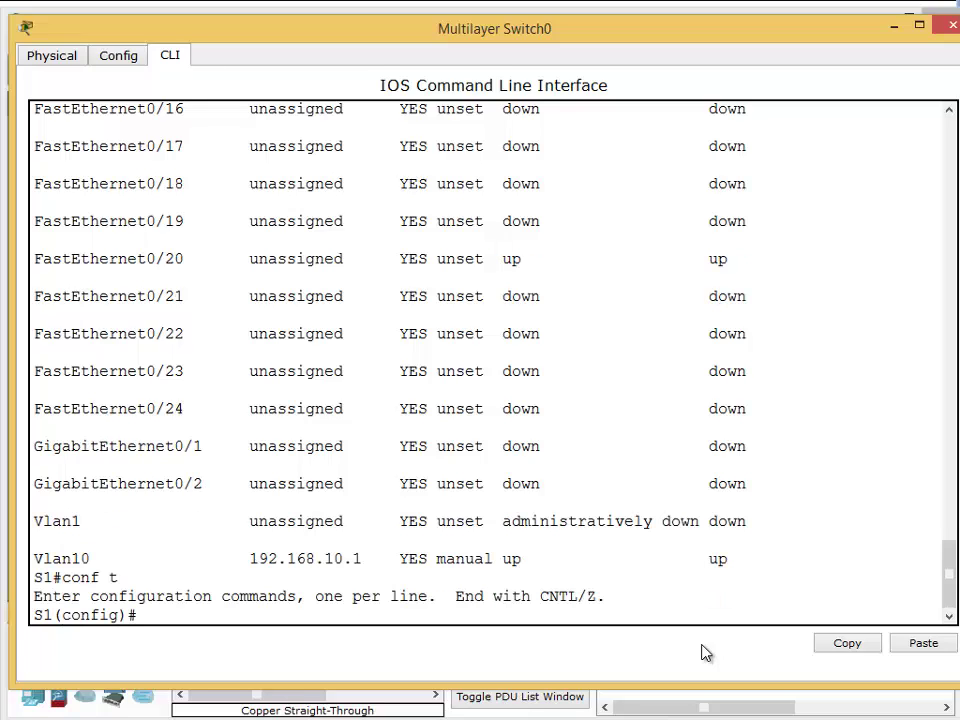
{"action": "type", "text": "interface vla"}
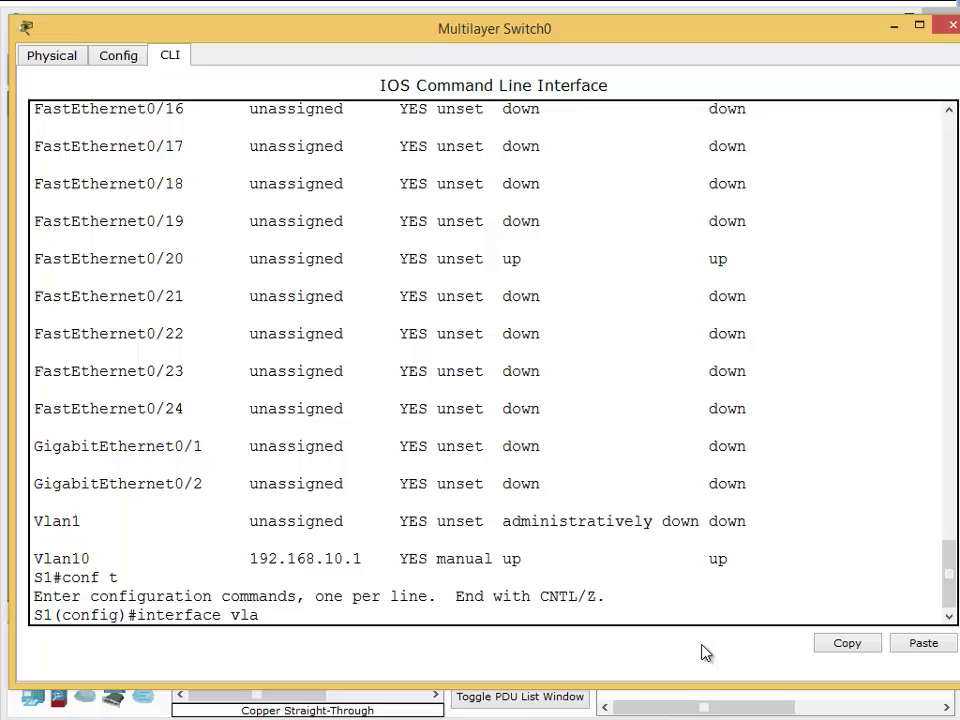
{"action": "type", "text": "n 20"}
{"action": "key", "text": "Return"}
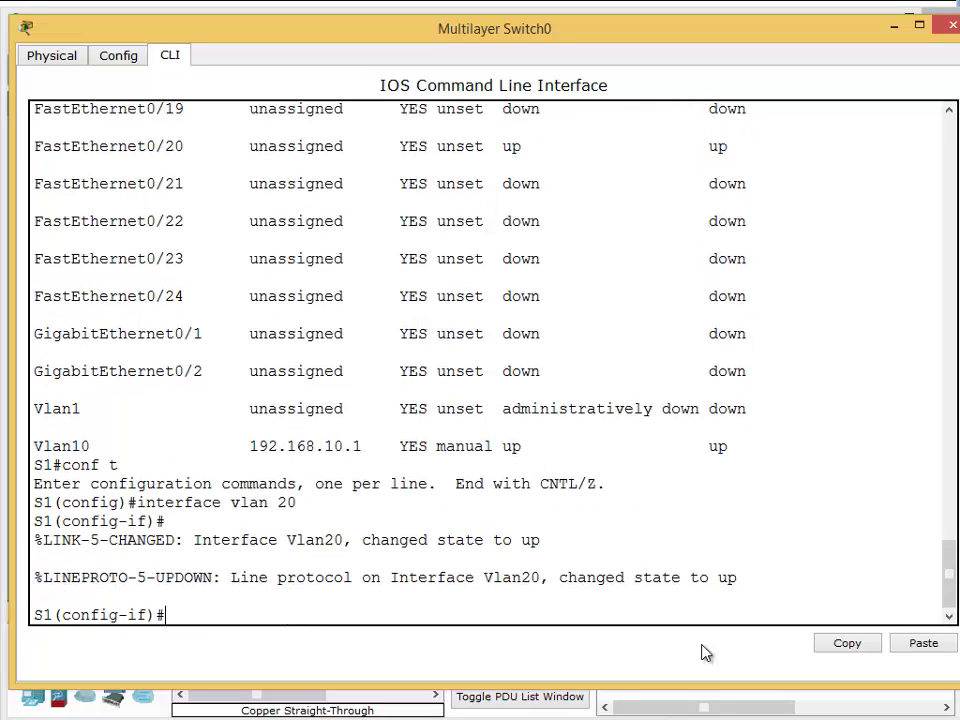
{"action": "type", "text": "ip address 192.168"}
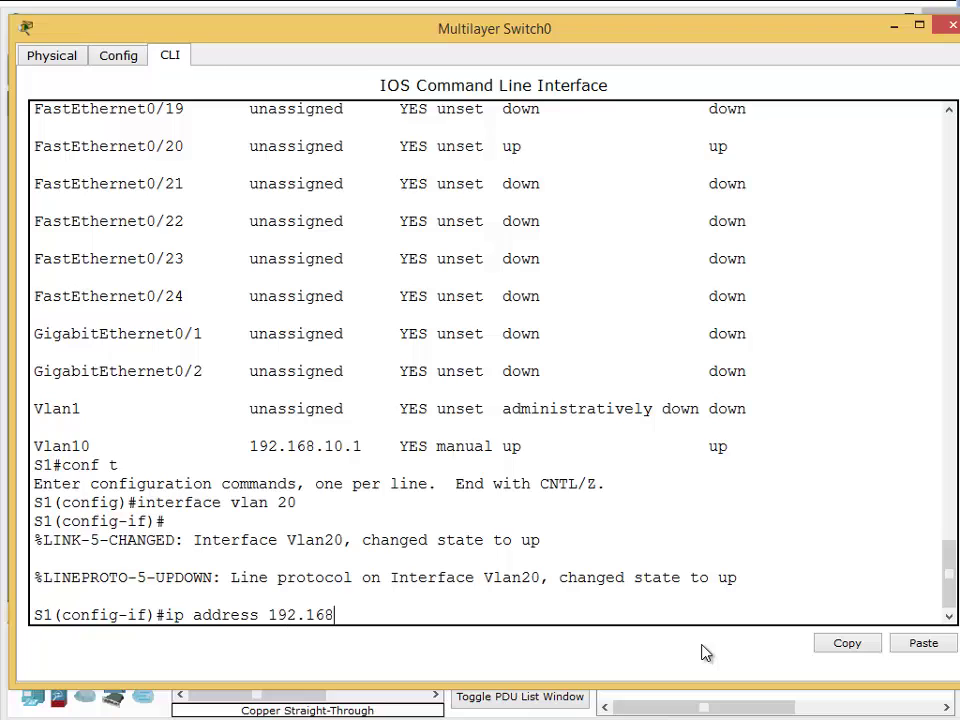
{"action": "type", "text": ".20.1 255.255.255.0"}
{"action": "key", "text": "Return"}
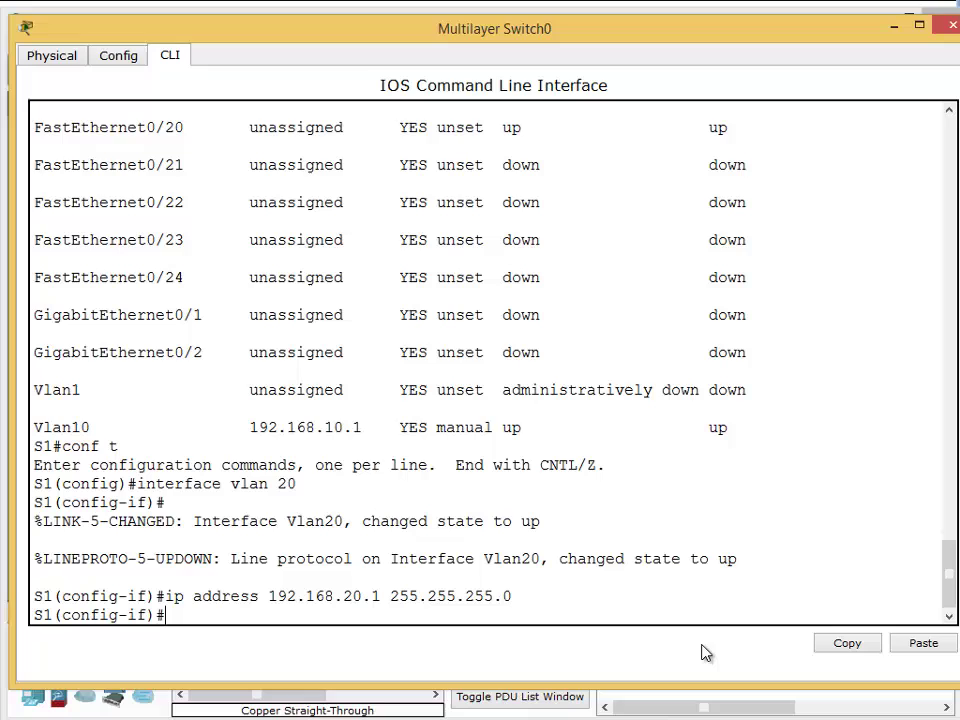
{"action": "type", "text": "no shutdown"}
{"action": "key", "text": "Return"}
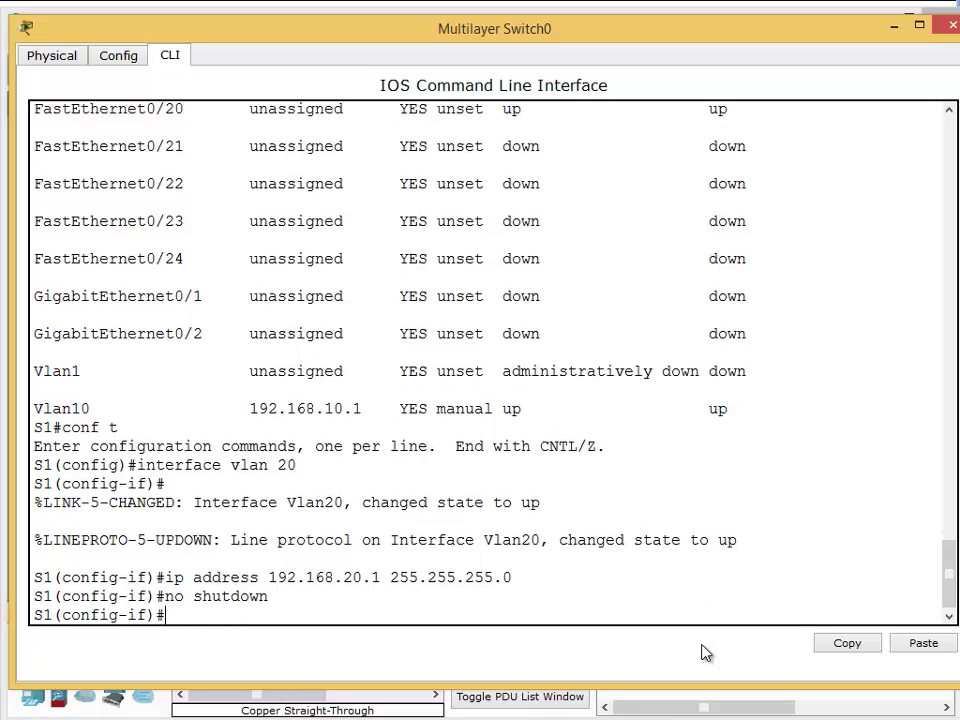
{"action": "left_click_drag", "start_coordinate": [561, 540], "coordinate": [729, 540]}
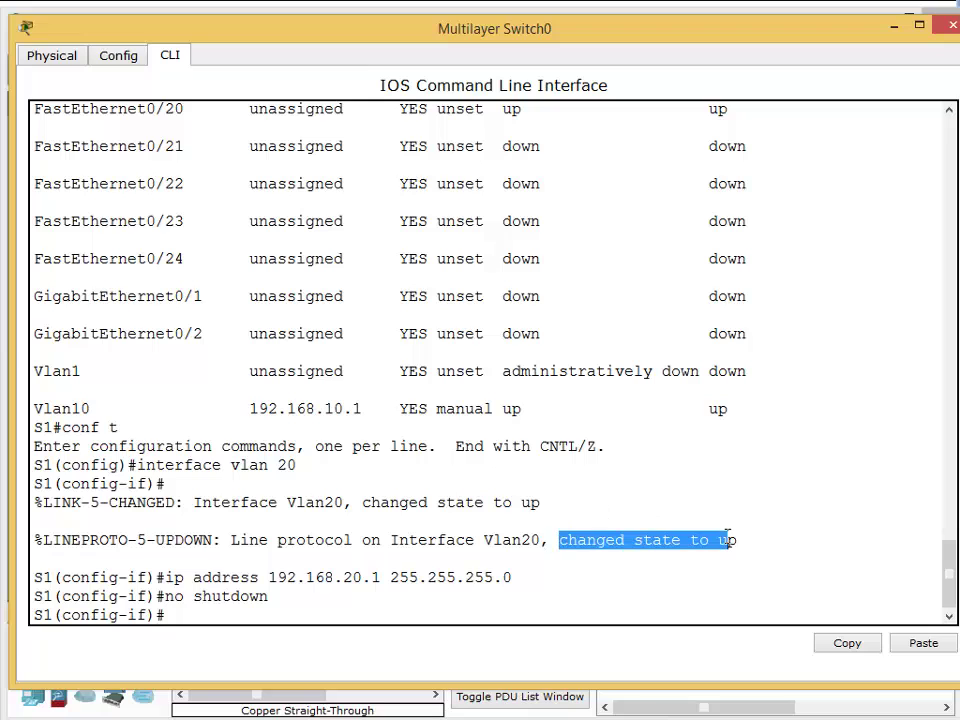
{"action": "left_click", "coordinate": [786, 556]}
Exit configuration mode and run 'show ip interface brief' to confirm Vlan10 and Vlan20 are up/up.
{"action": "type", "text": "end"}
{"action": "key", "text": "Return"}
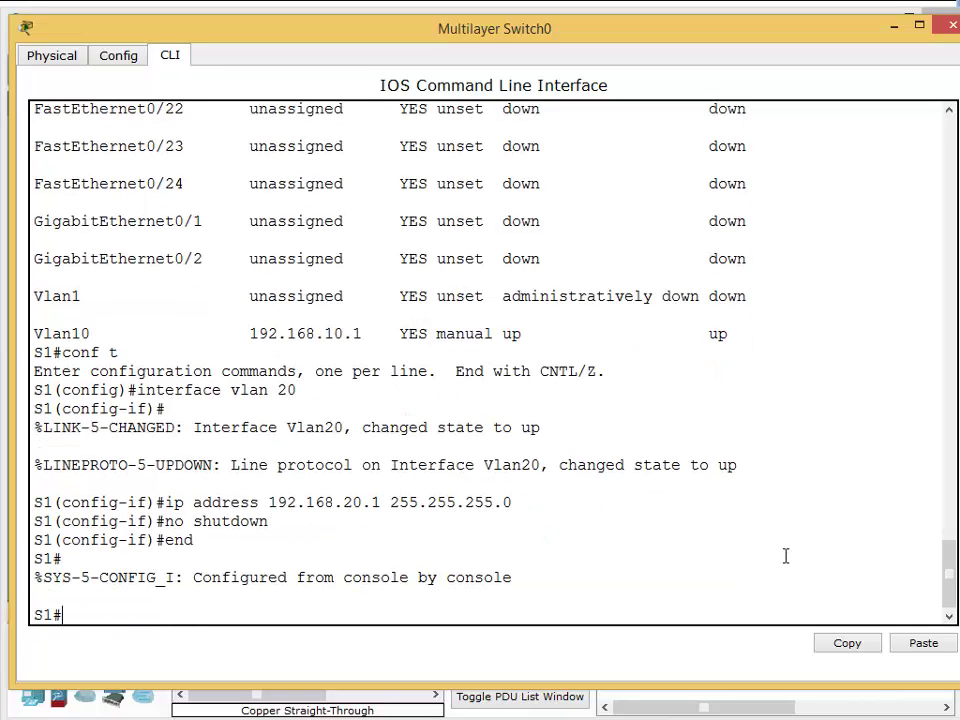
{"action": "type", "text": "show ip inte"}
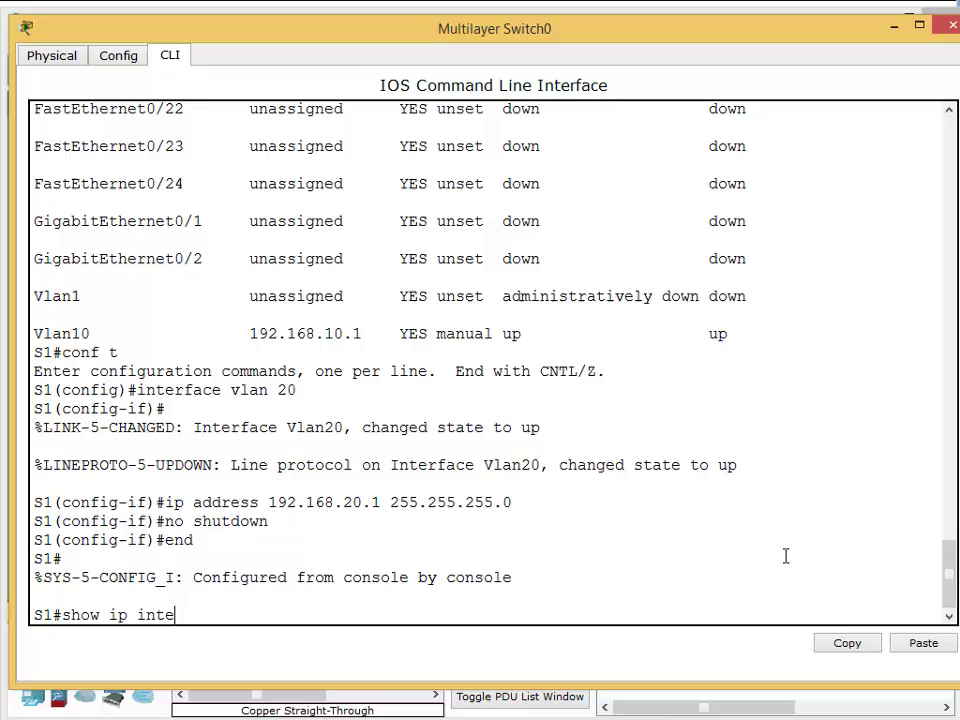
{"action": "type", "text": "rface brie"}
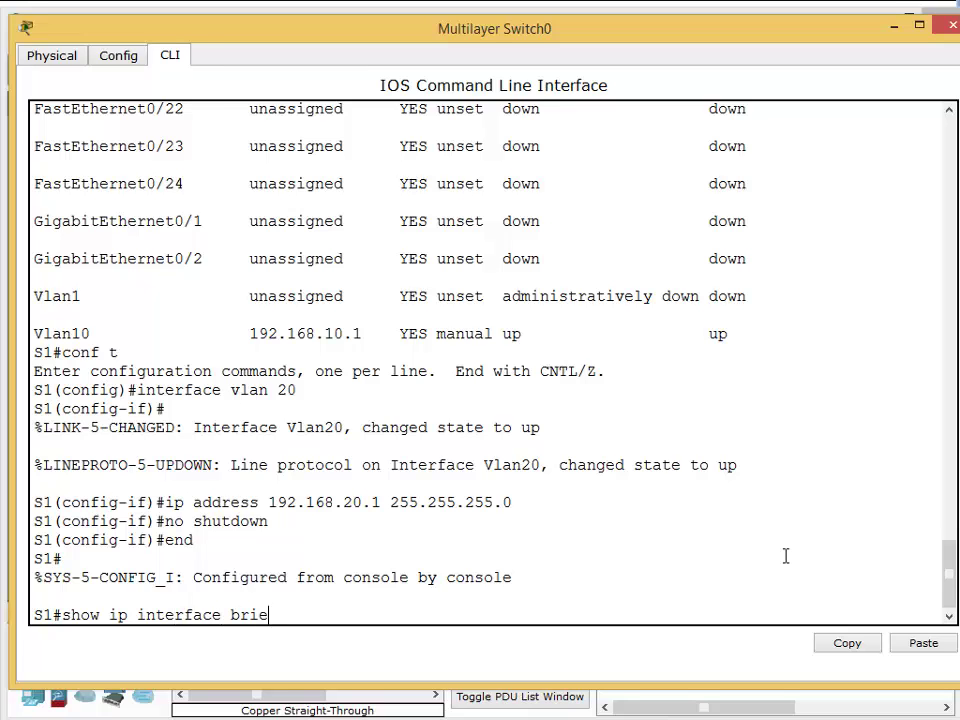
{"action": "type", "text": "f"}
{"action": "key", "text": "Return"}
{"action": "key", "text": "space"}
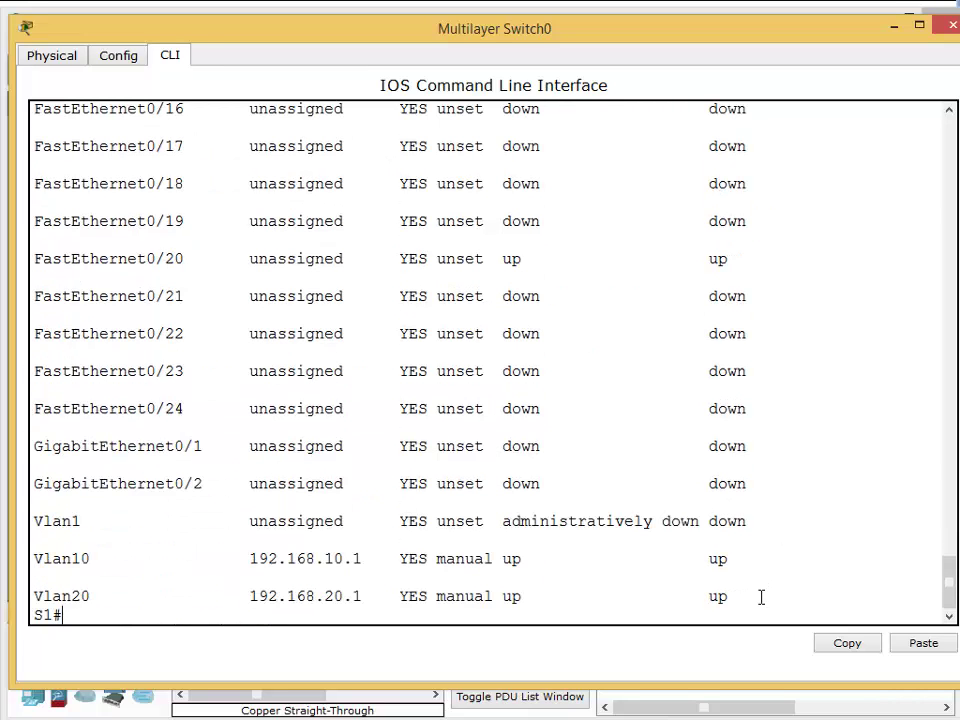
{"action": "left_click_drag", "start_coordinate": [761, 597], "coordinate": [34, 560]}
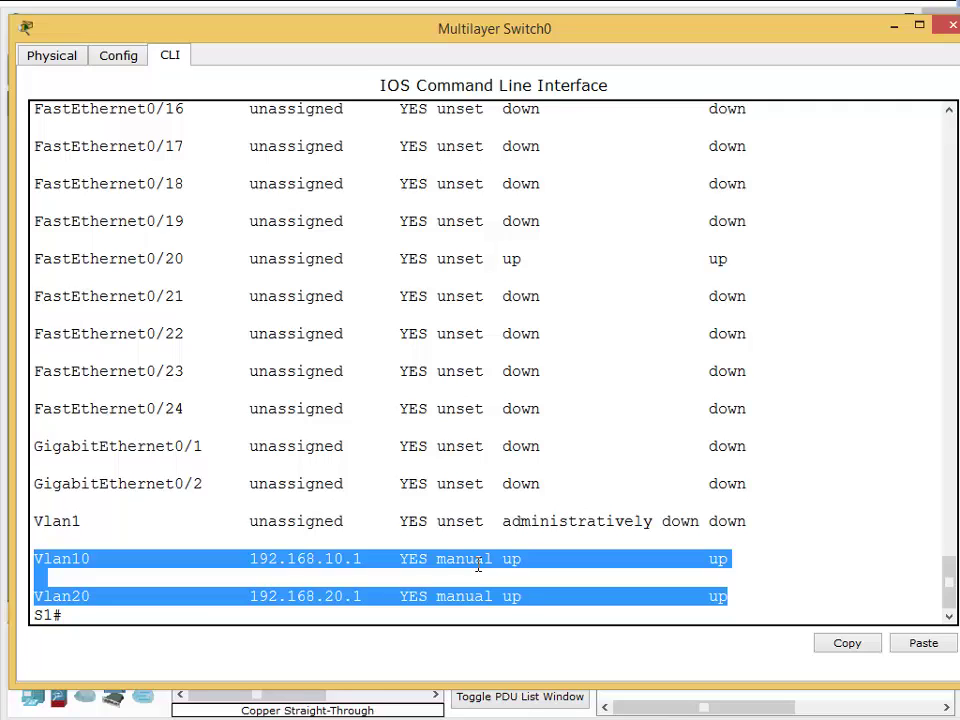
Run 'show vlan brief' to check that Sales holds Fa0/10 and IT holds Fa0/20.
{"action": "type", "text": "show vlan brief"}
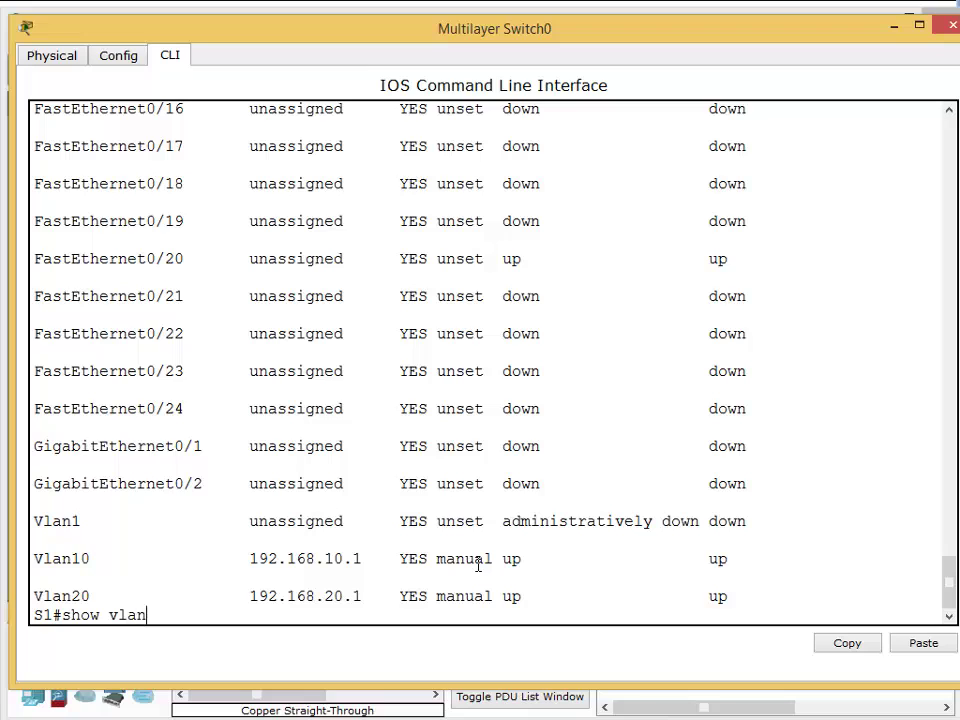
{"action": "key", "text": "Return"}
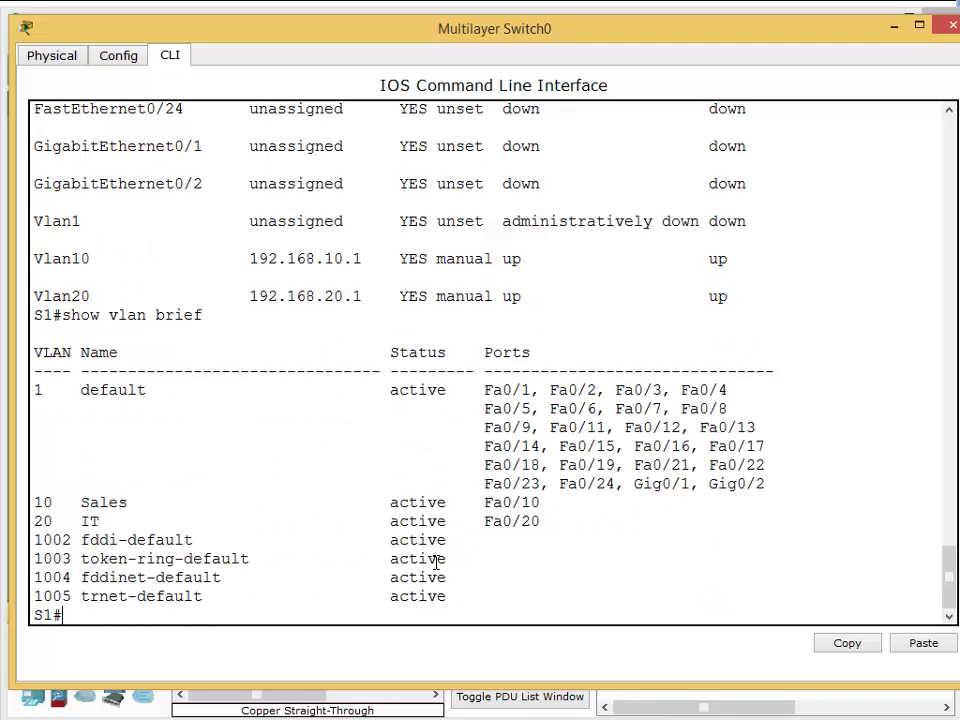
{"action": "left_click_drag", "start_coordinate": [541, 484], "coordinate": [382, 503]}
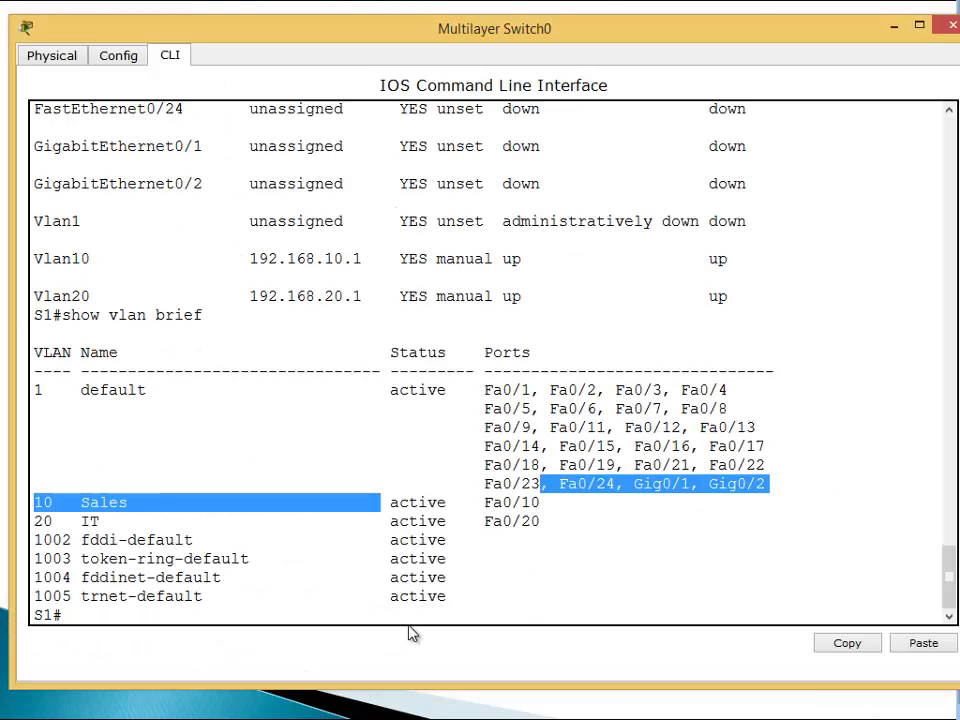
Enable 'ip routing' on S1 in global configuration mode, then return to privileged mode.
{"action": "type", "text": "conf t"}
{"action": "key", "text": "Return"}
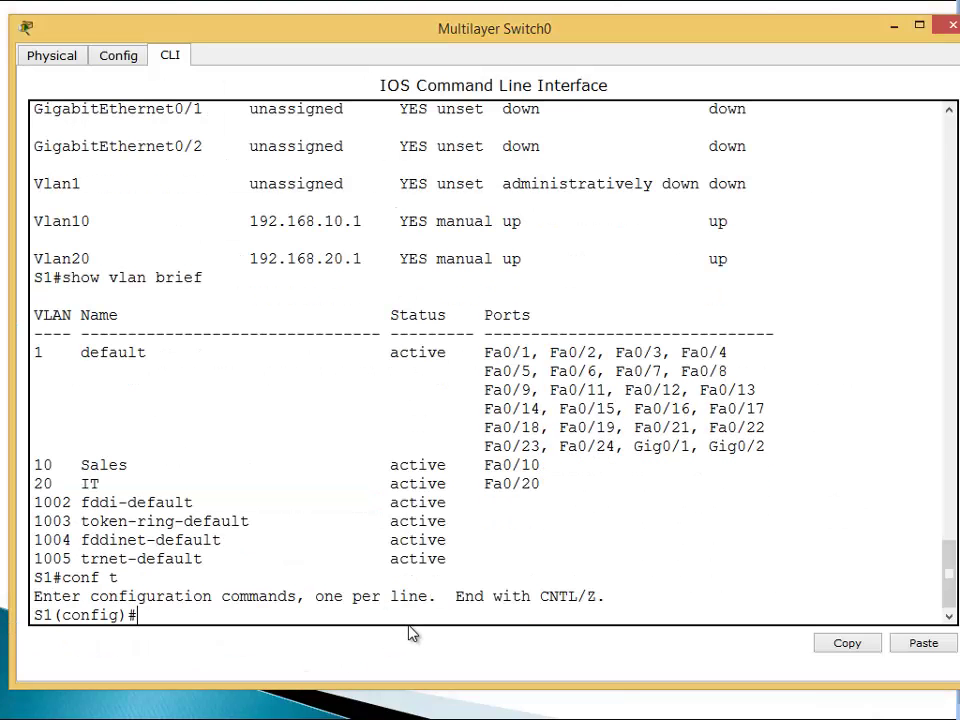
{"action": "type", "text": "ip routing"}
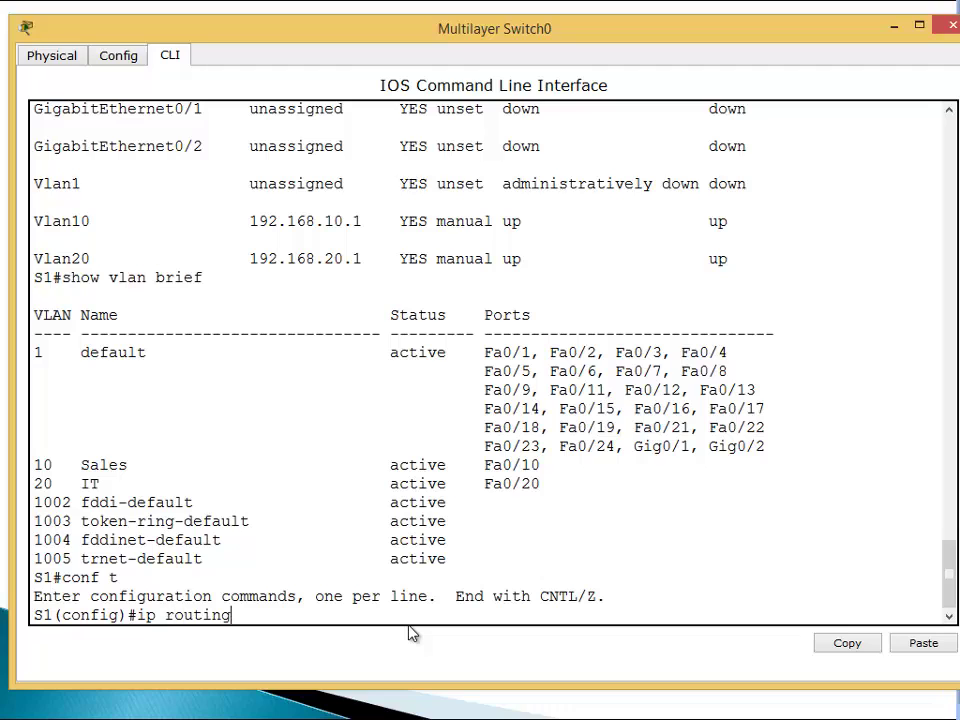
{"action": "key", "text": "Return"}
{"action": "type", "text": "end"}
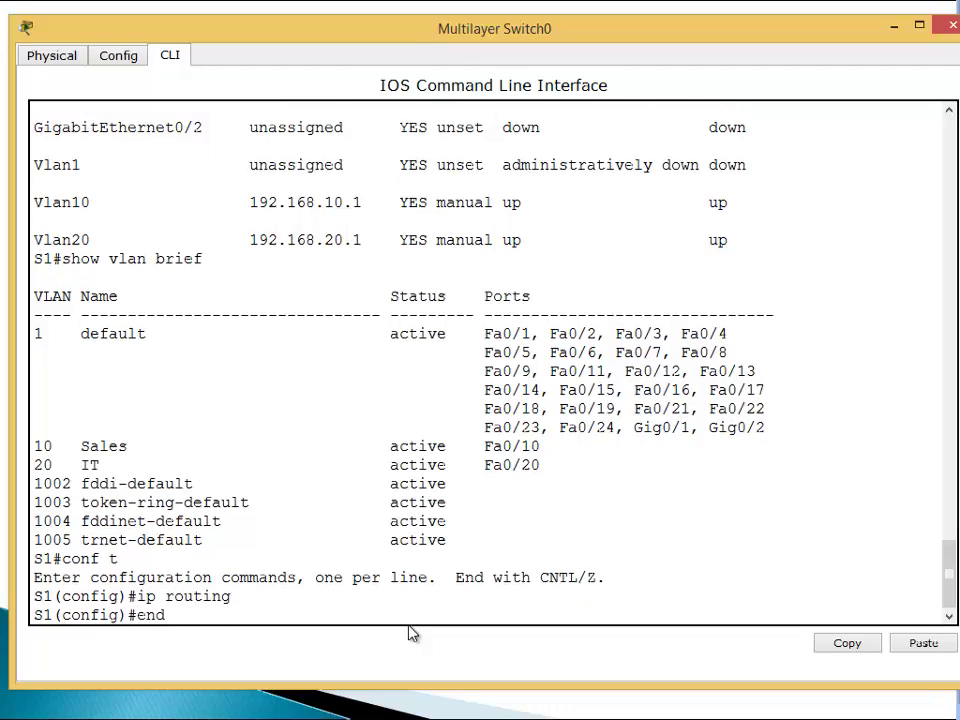
{"action": "key", "text": "Return"}
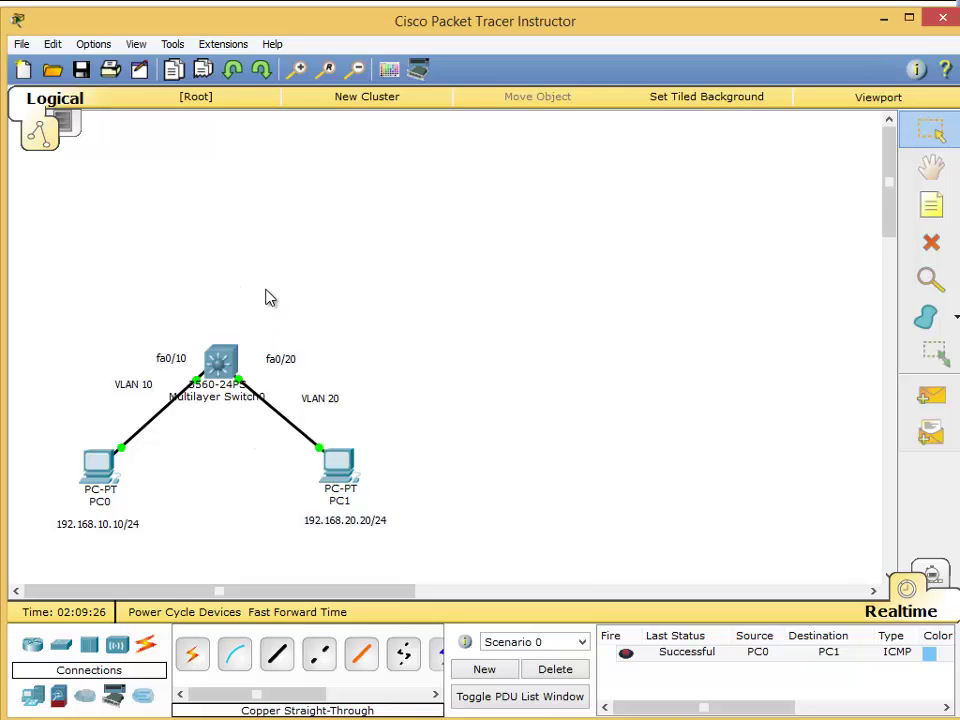
On PC0, run ipconfig and ping the VLAN 10 gateway 192.168.10.1.
{"action": "left_click", "coordinate": [121, 483]}
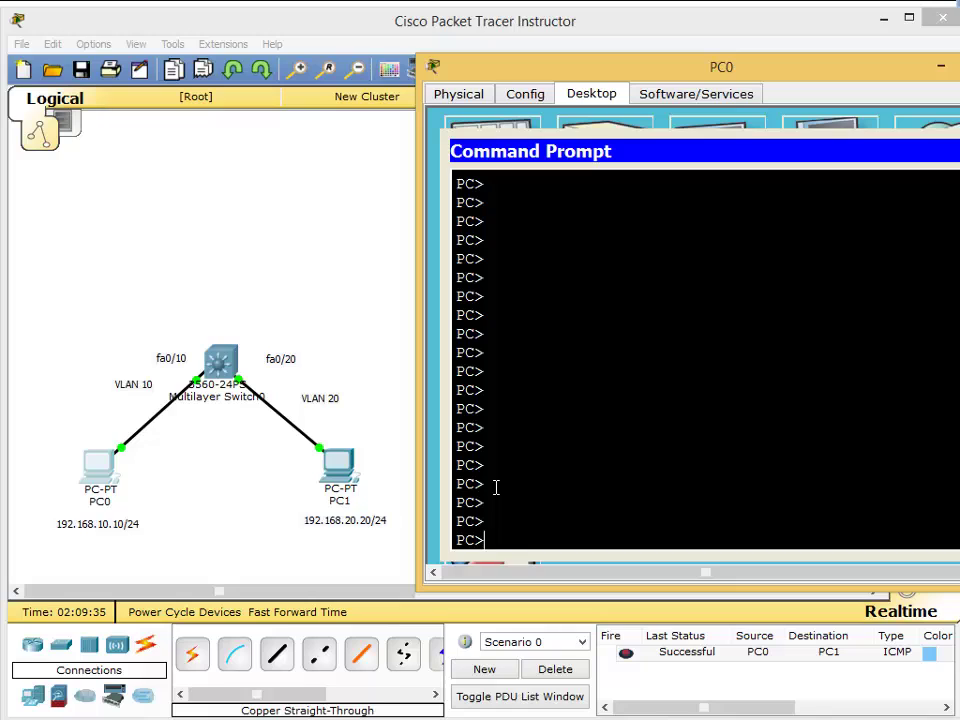
{"action": "type", "text": "ipconfig"}
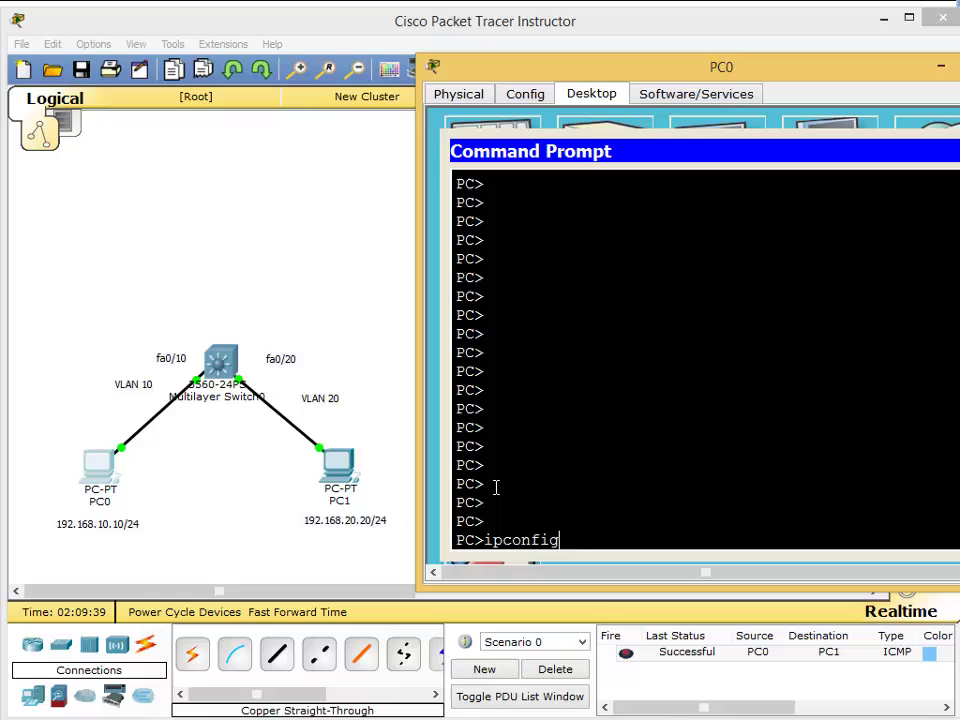
{"action": "key", "text": "Return"}
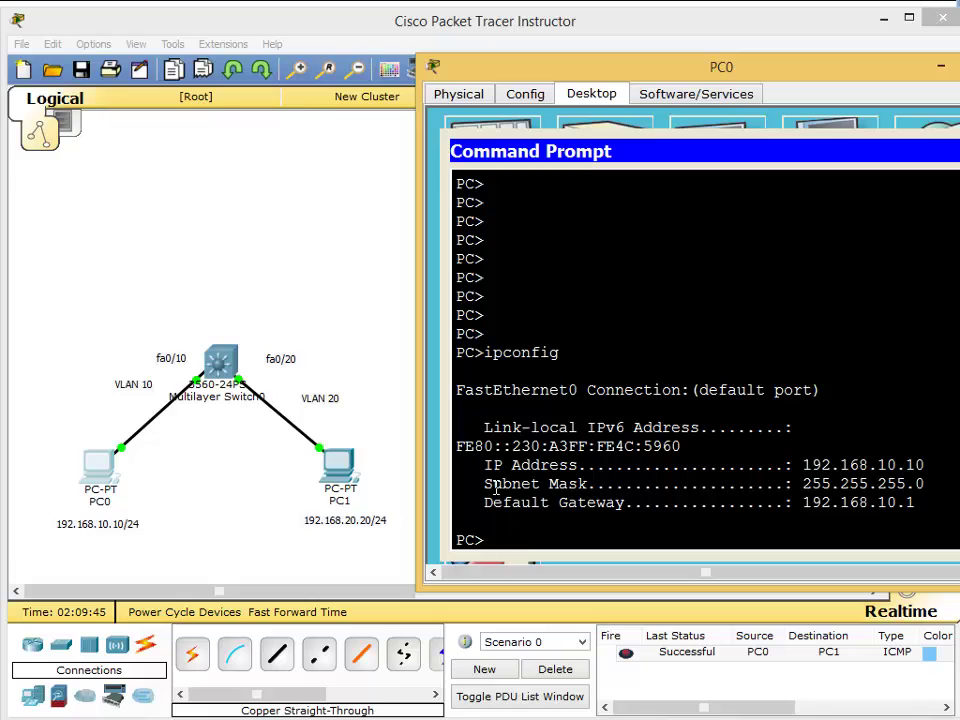
{"action": "type", "text": "ping 192.168.10.1"}
{"action": "key", "text": "Return"}
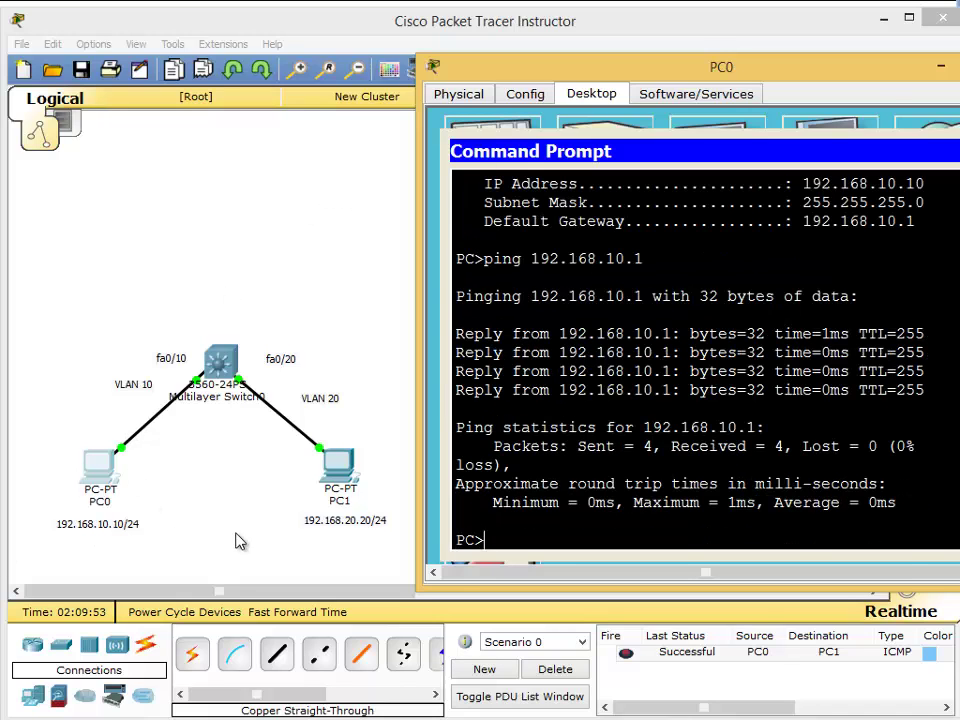
On PC1, ping the VLAN 20 gateway 192.168.20.1 and bring the topology back.
{"action": "left_click", "coordinate": [336, 480]}
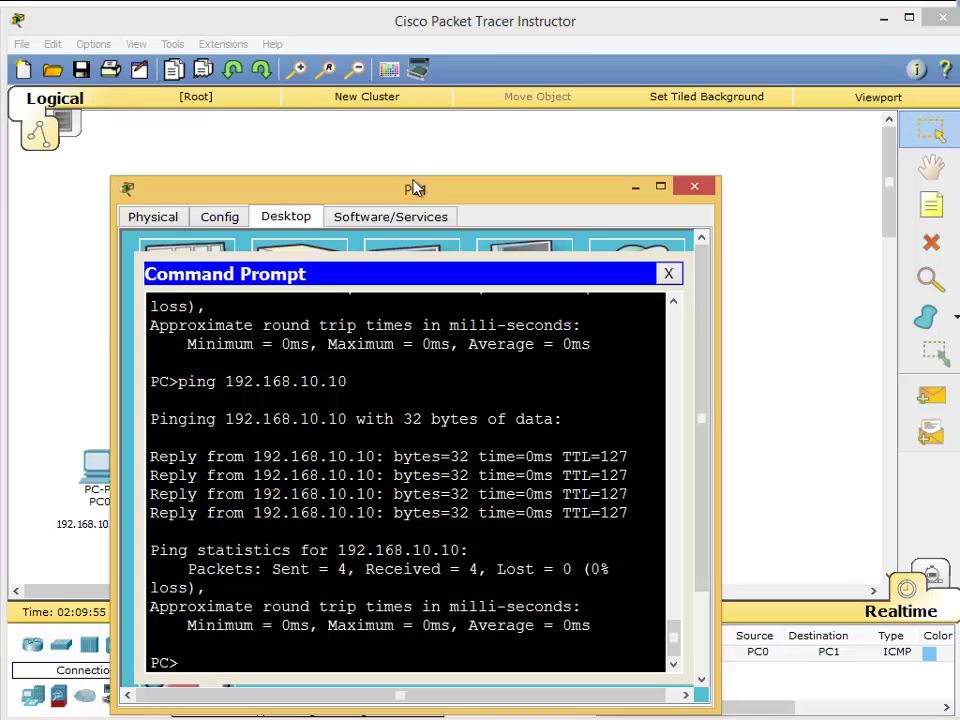
{"action": "left_click_drag", "start_coordinate": [410, 192], "coordinate": [715, 141]}
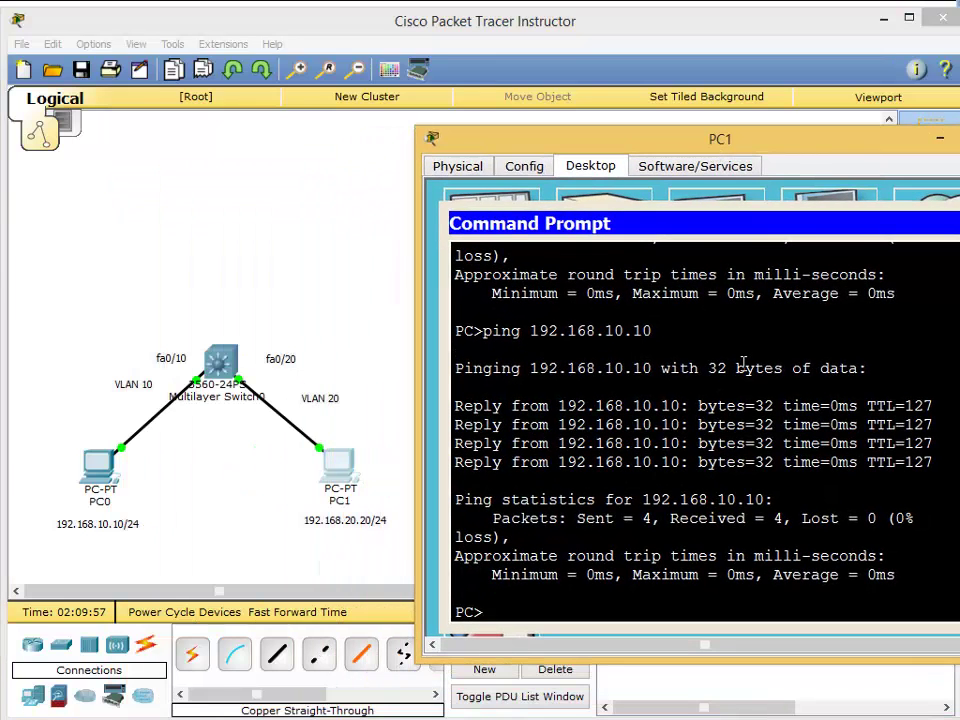
{"action": "key", "text": "Return"}
{"action": "key", "text": "Return"}
{"action": "key", "text": "Return"}
{"action": "key", "text": "Return"}
{"action": "key", "text": "Return"}
{"action": "key", "text": "Return"}
{"action": "key", "text": "Return"}
{"action": "key", "text": "Return"}
{"action": "key", "text": "Return"}
{"action": "key", "text": "Return"}
{"action": "key", "text": "Return"}
{"action": "key", "text": "Return"}
{"action": "key", "text": "Return"}
{"action": "key", "text": "Return"}
{"action": "key", "text": "Return"}
{"action": "key", "text": "Return"}
{"action": "key", "text": "Return"}
{"action": "key", "text": "Return"}
{"action": "key", "text": "Return"}
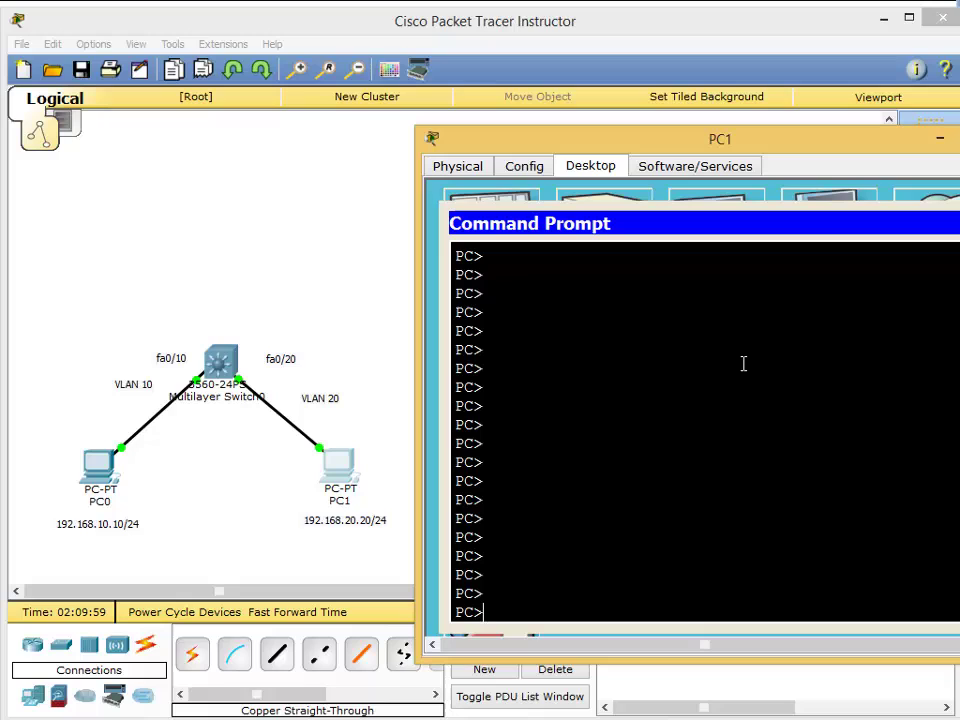
{"action": "type", "text": "ping 19"}
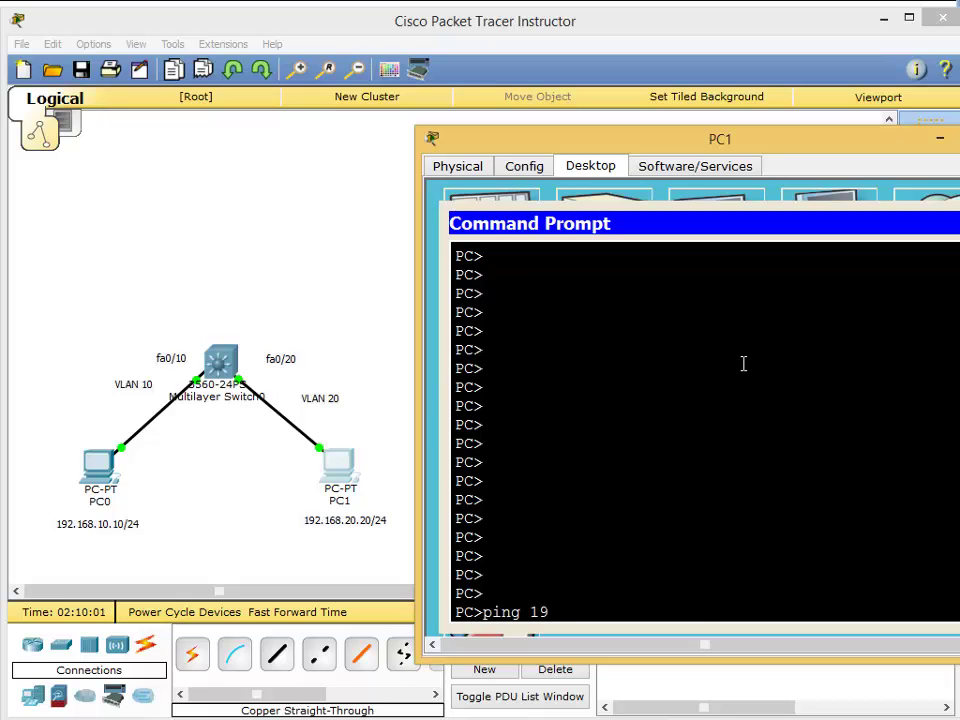
{"action": "type", "text": "2.168.20.1"}
{"action": "key", "text": "Return"}
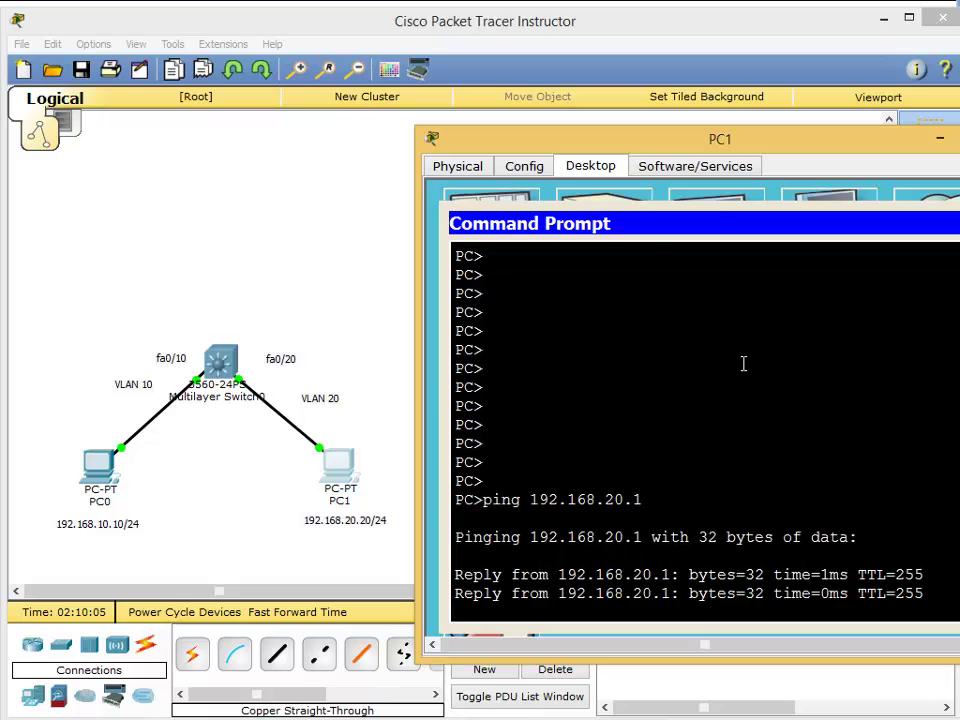
{"action": "left_click", "coordinate": [226, 531]}
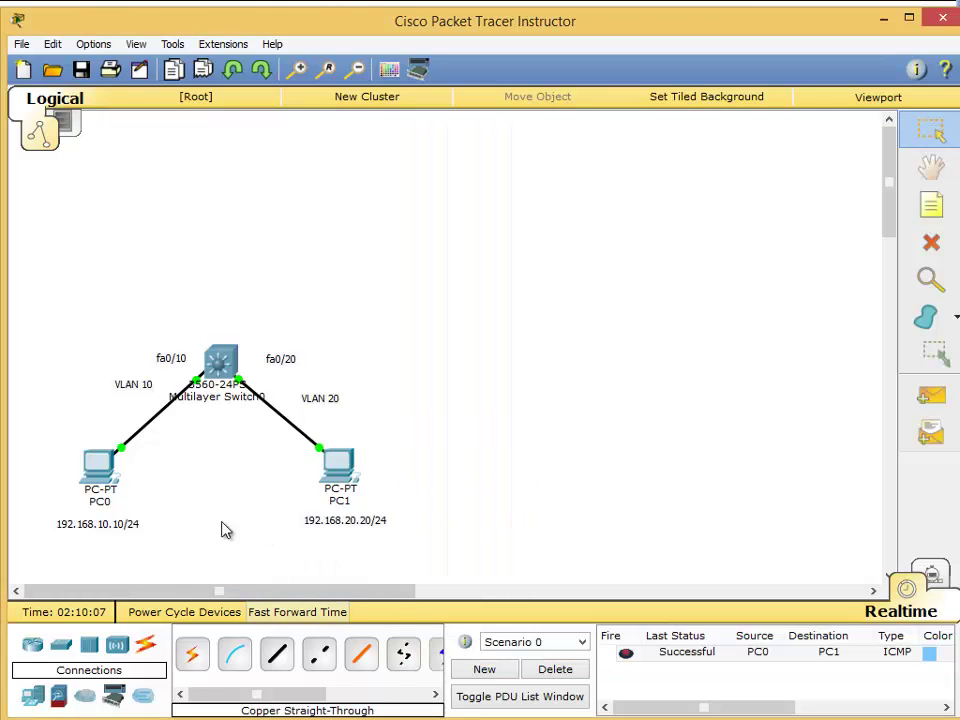
Ping PC1 at 192.168.20.20 from PC0's command prompt, then close PC0's window.
{"action": "left_click", "coordinate": [100, 466]}
{"action": "type", "text": "pi"}
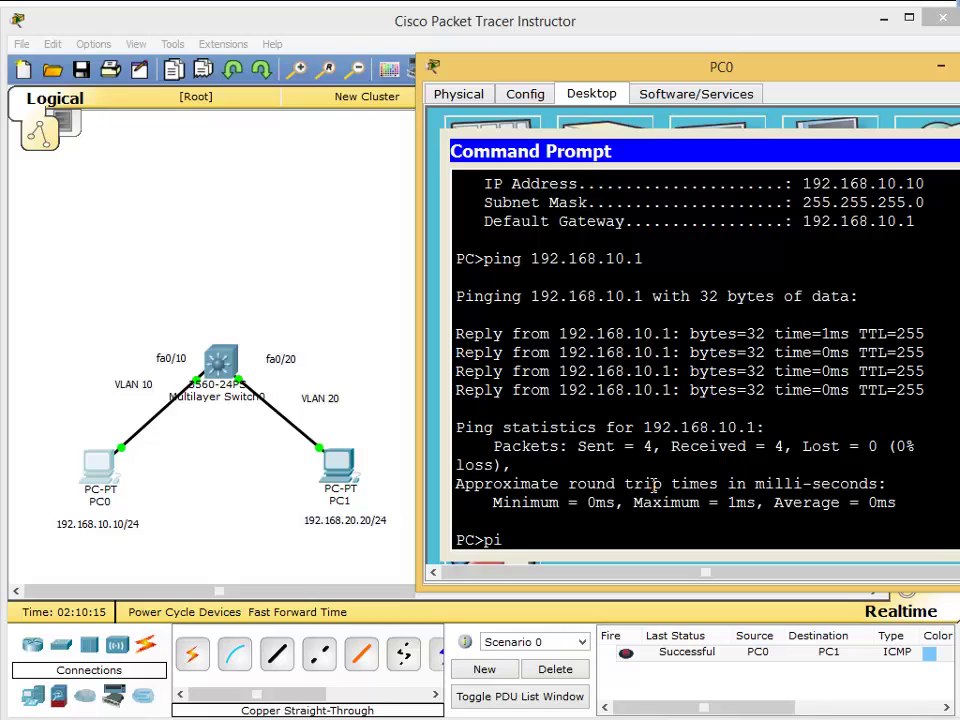
{"action": "type", "text": "ng 192.168.20.20"}
{"action": "key", "text": "Return"}
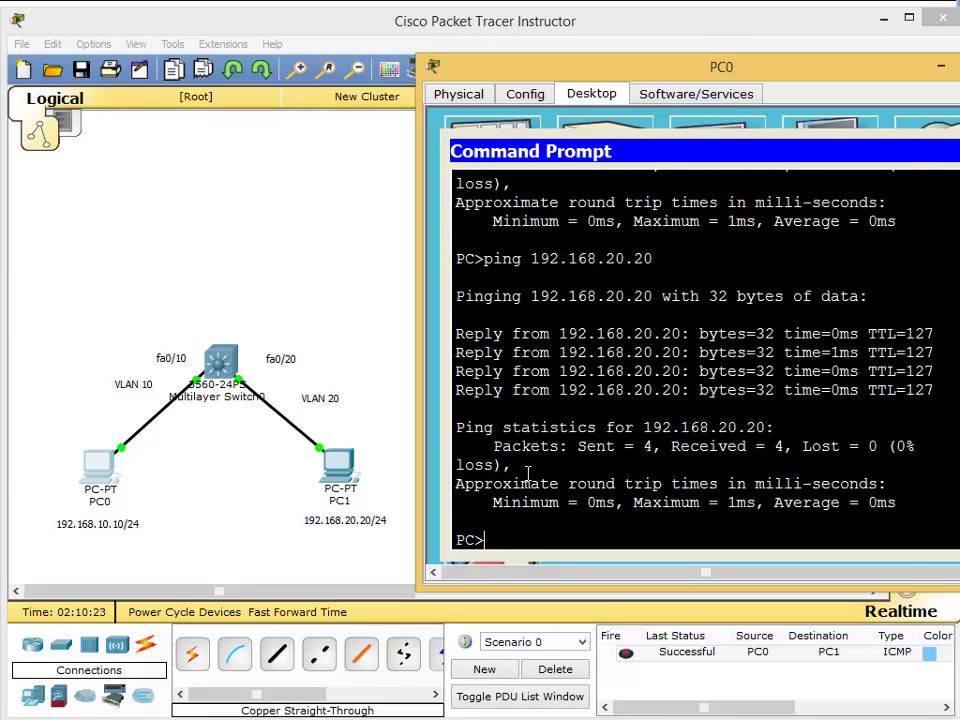
{"action": "left_click", "coordinate": [257, 509]}
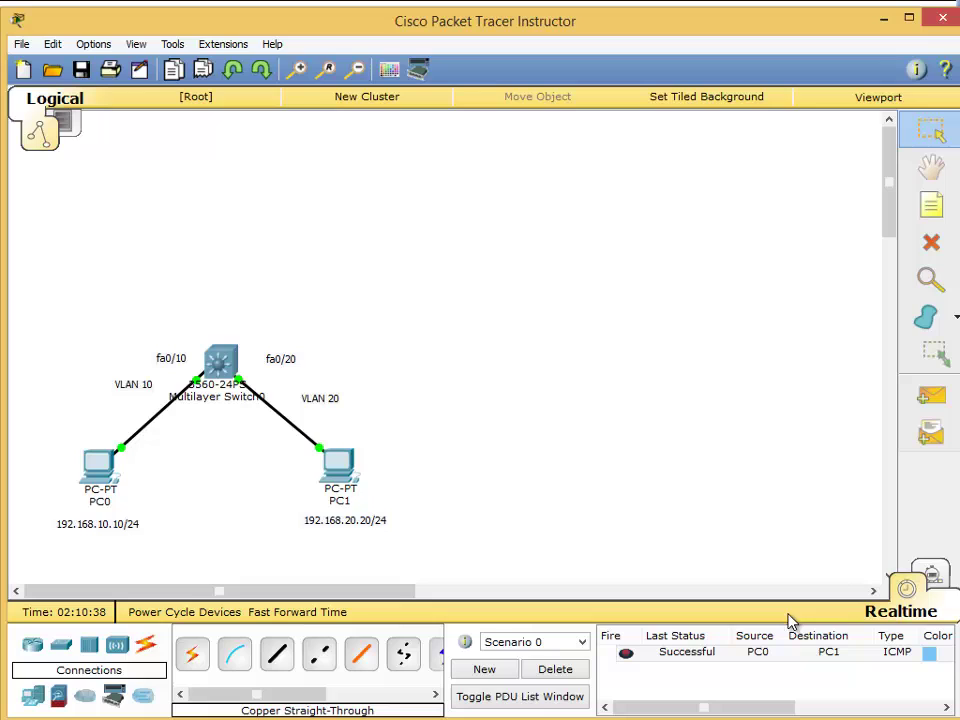
Switch to Simulation mode and delete the existing PC0-to-PC1 test packet.
{"action": "left_click", "coordinate": [930, 582]}
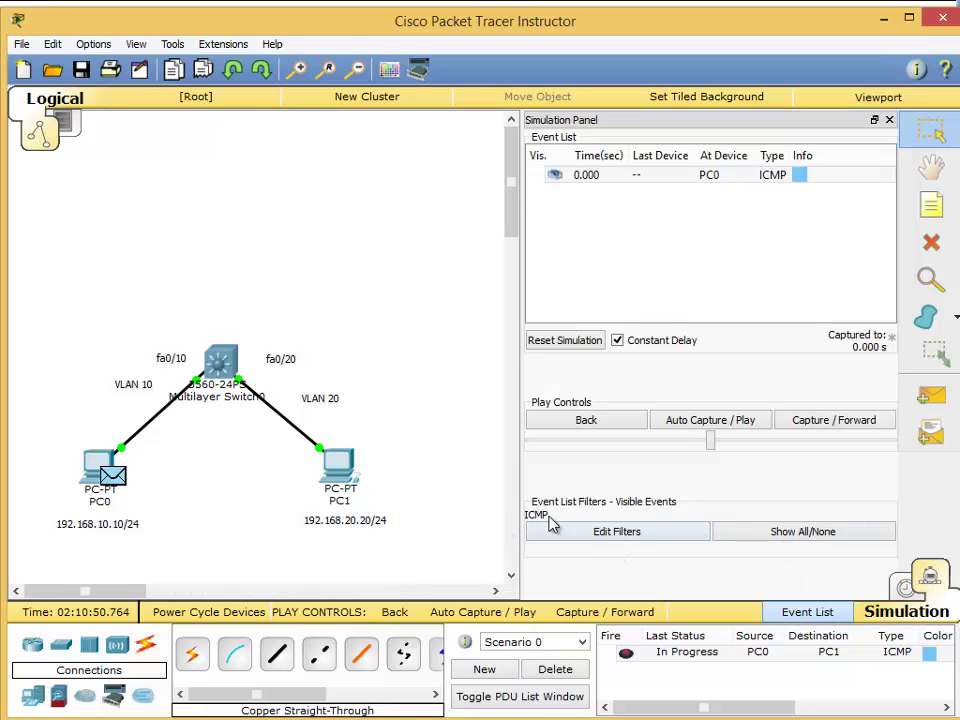
{"action": "left_click", "coordinate": [930, 396]}
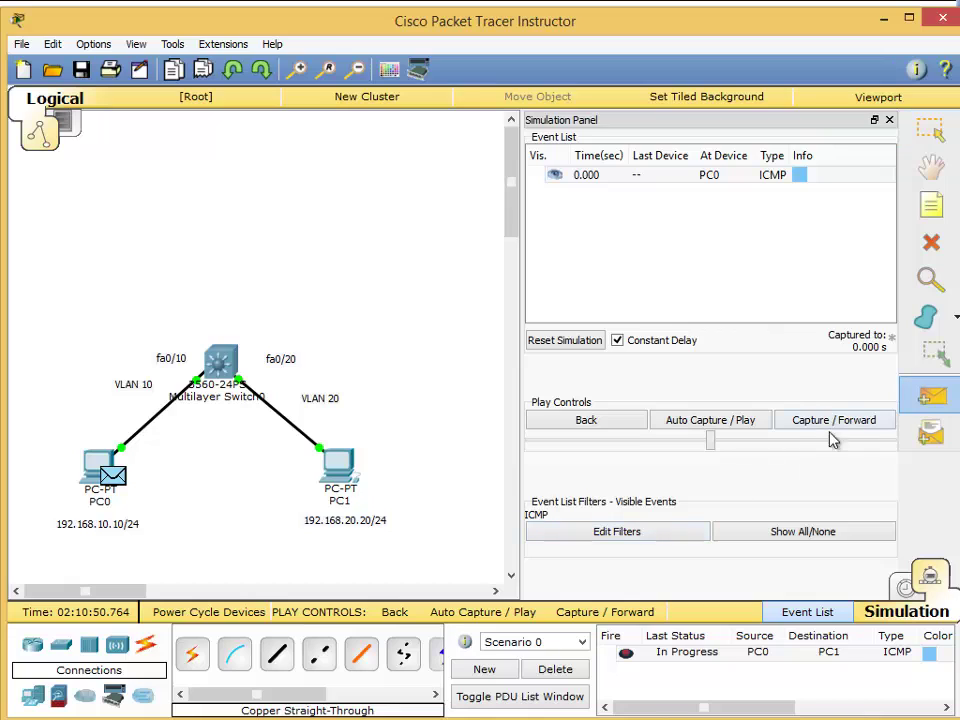
{"action": "left_click", "coordinate": [645, 656]}
{"action": "left_click", "coordinate": [558, 670]}
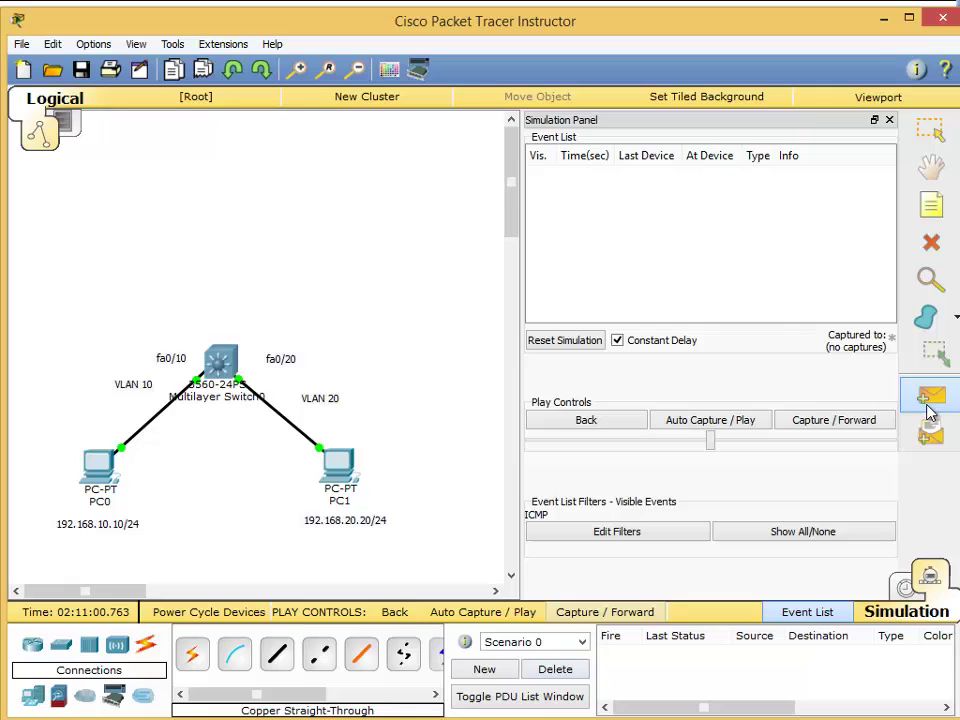
Add a simple PDU from PC1 to PC0 and play the simulation.
{"action": "left_click", "coordinate": [338, 463]}
{"action": "left_click", "coordinate": [98, 463]}
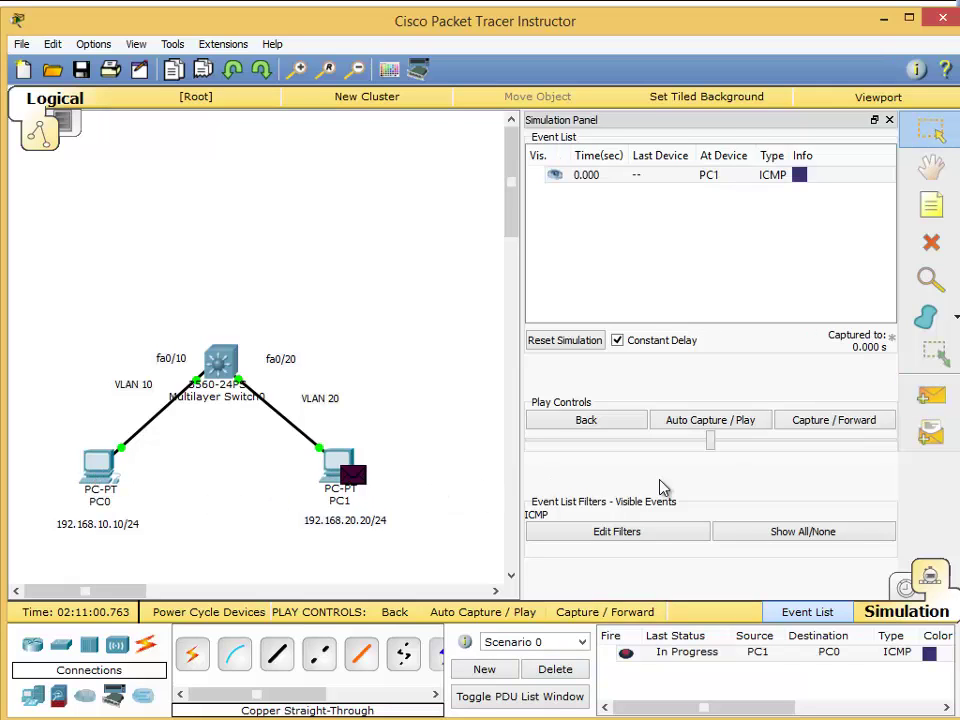
{"action": "left_click", "coordinate": [750, 428]}
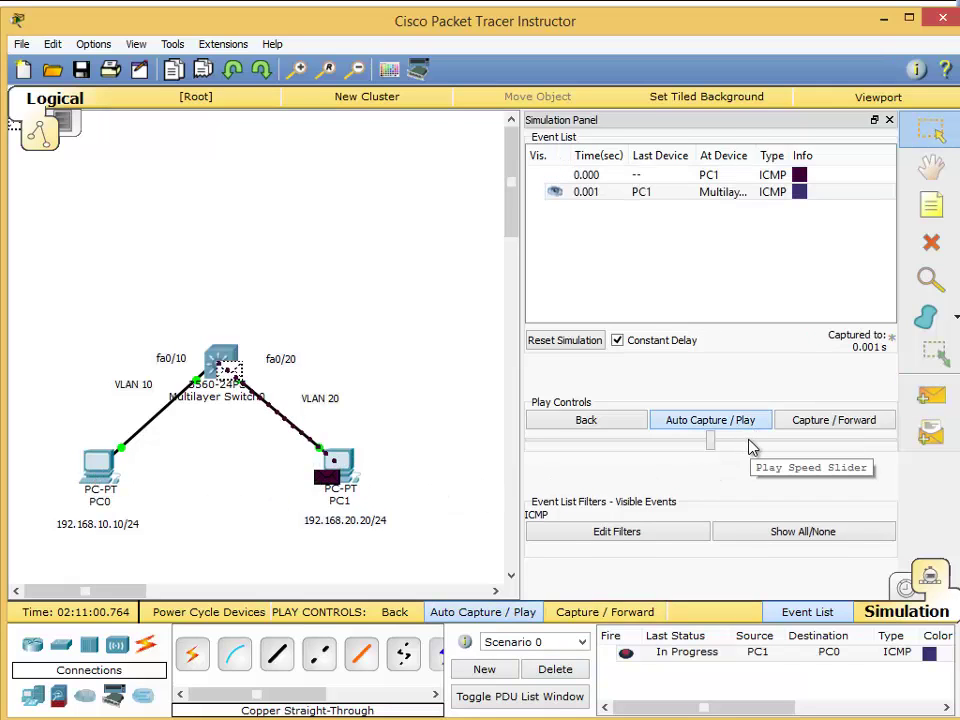